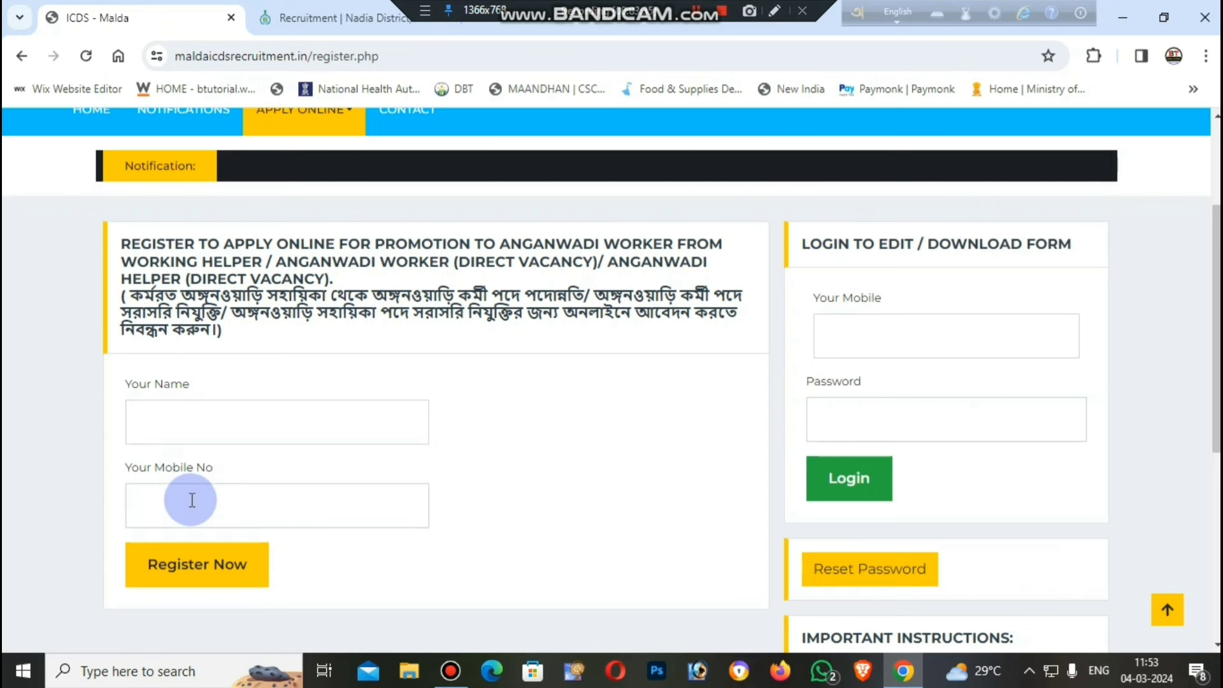
Step: Register with the applicant's name and mobile number, submit the received account password for verification, and decline saving it in the browser
left_click(212, 569)
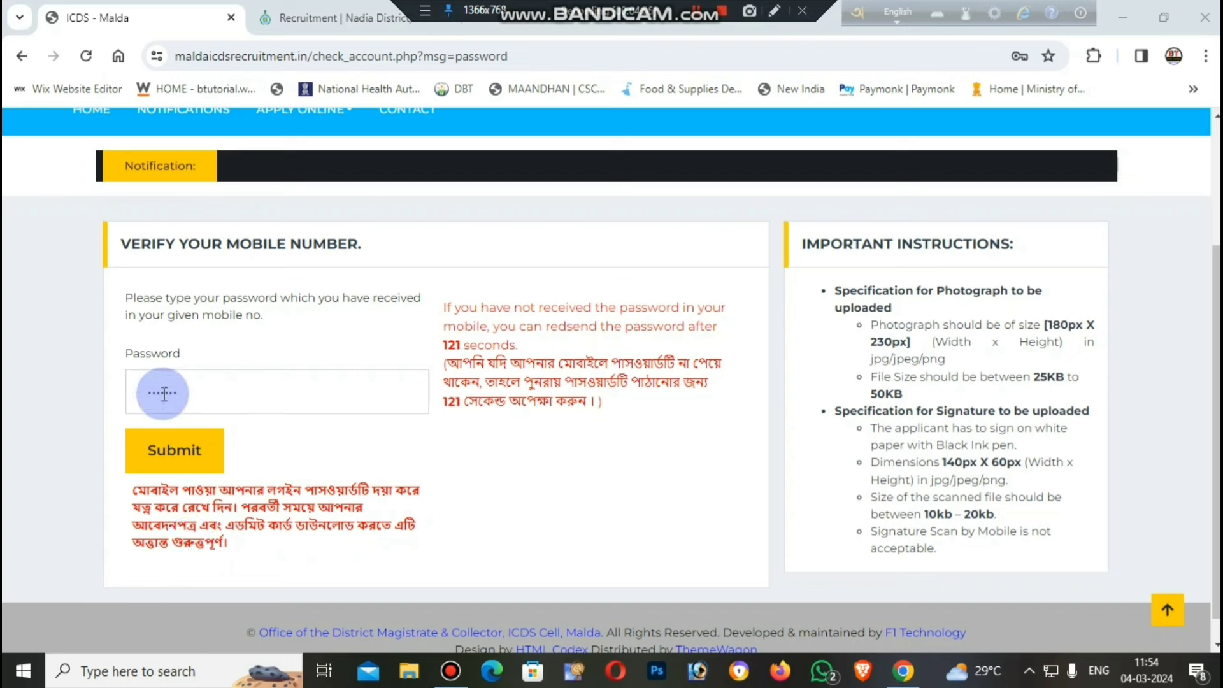
left_click(198, 438)
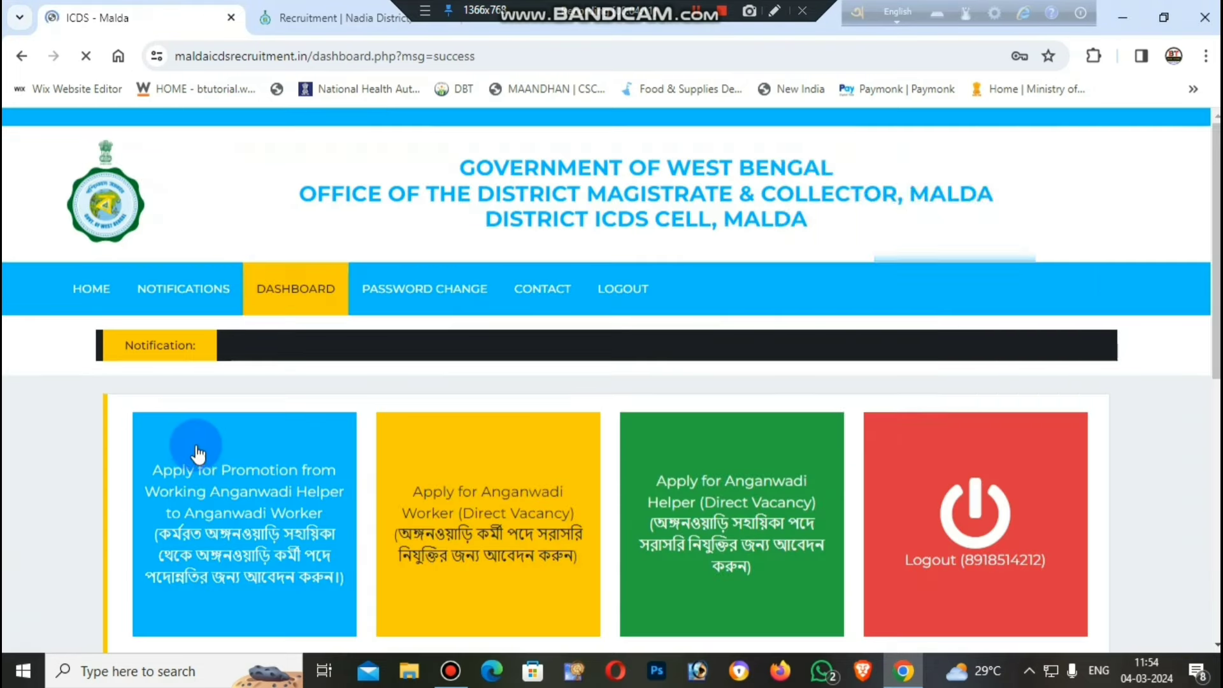
left_click(1019, 327)
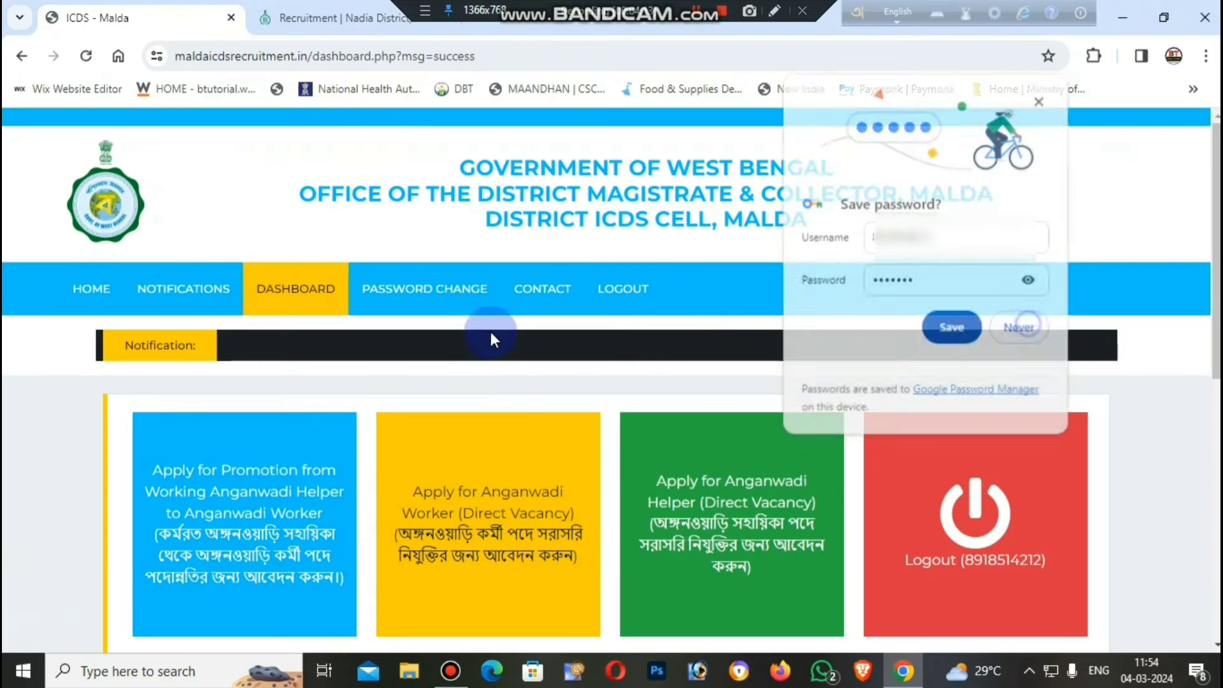
Step: Start the Anganwadi Helper (Direct Vacancy) application and select the Chanchal - II ICDS project
scroll(269, 327, "down", 3)
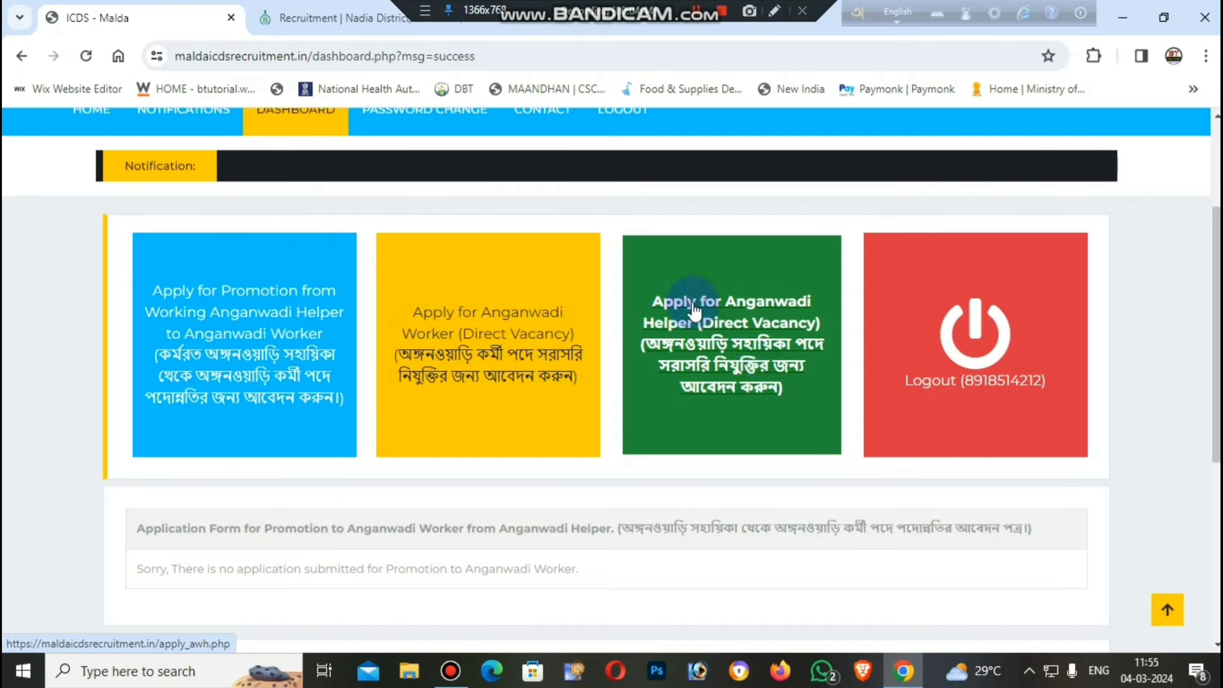
left_click(753, 376)
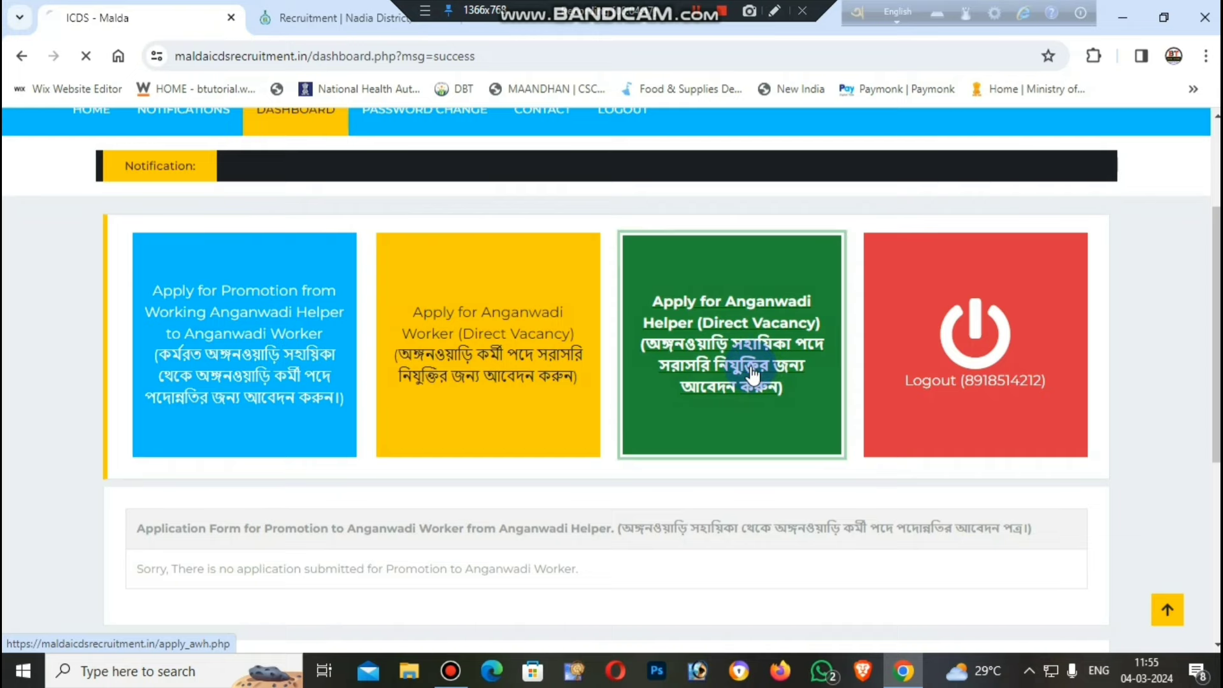
scroll(752, 376, "down", 4)
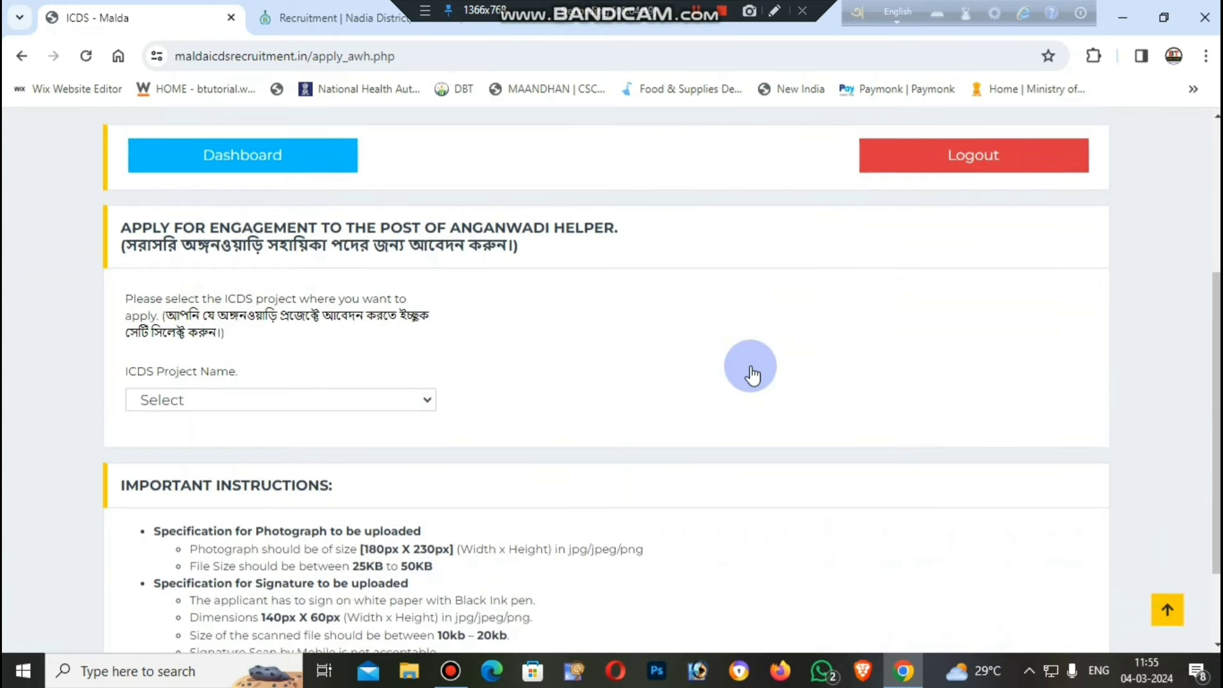
scroll(750, 369, "down", 2)
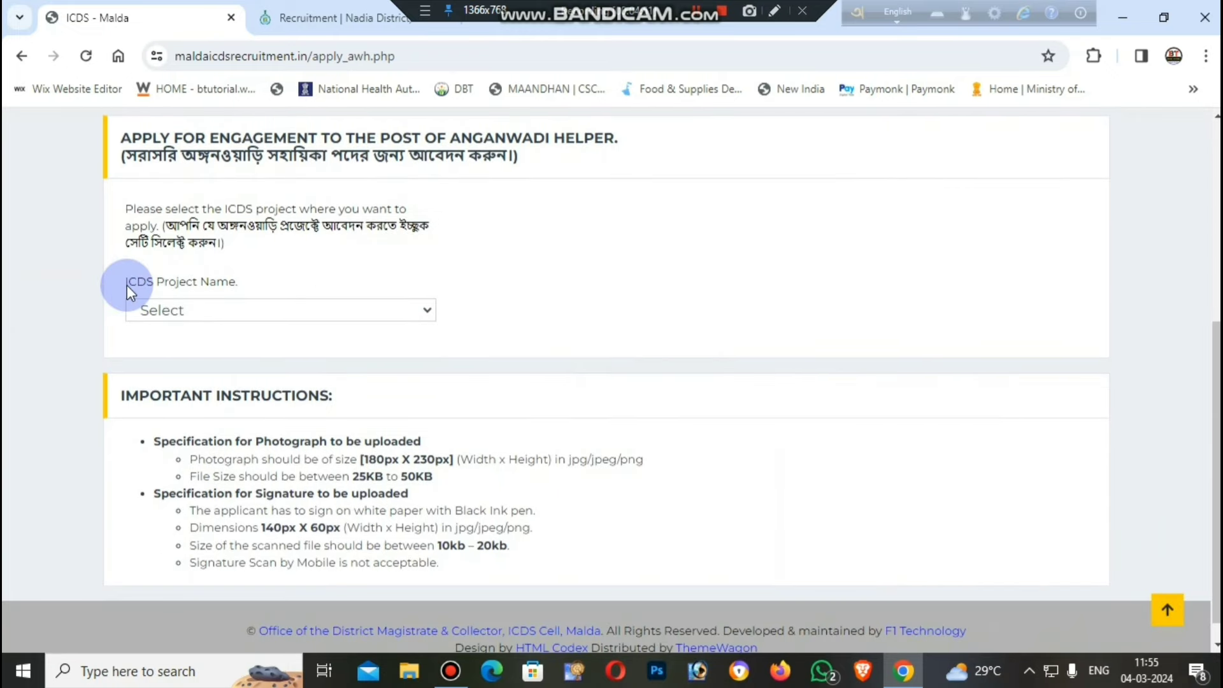
left_click(325, 314)
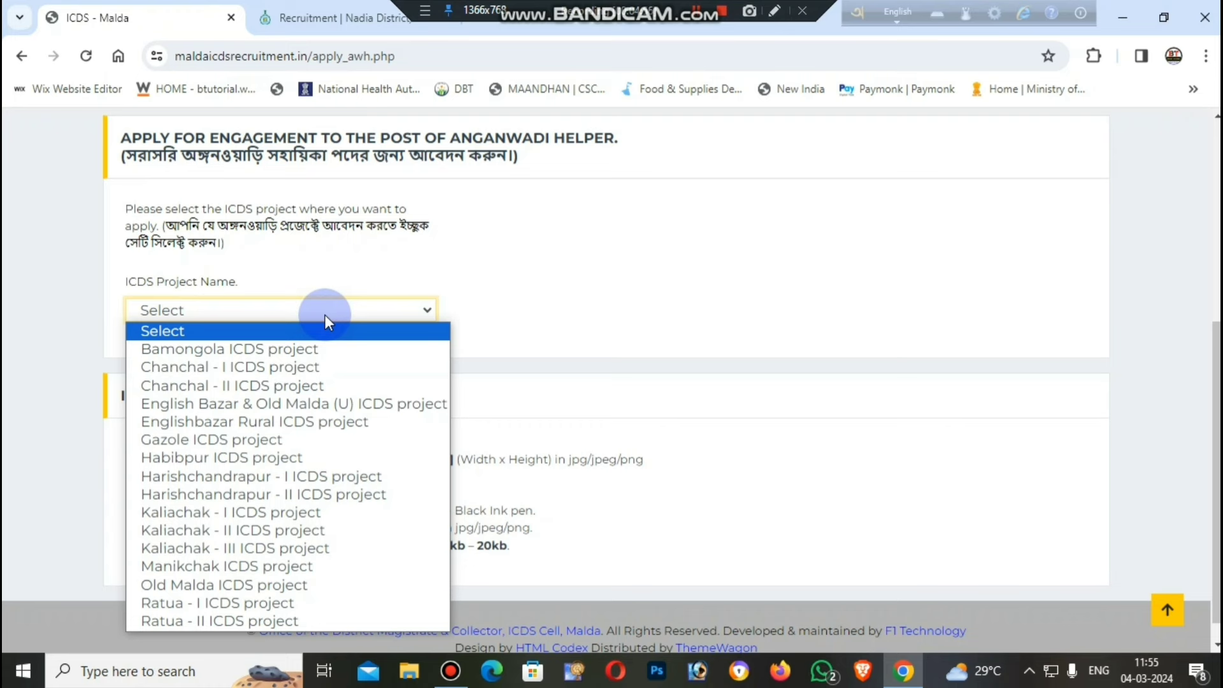
left_click(300, 385)
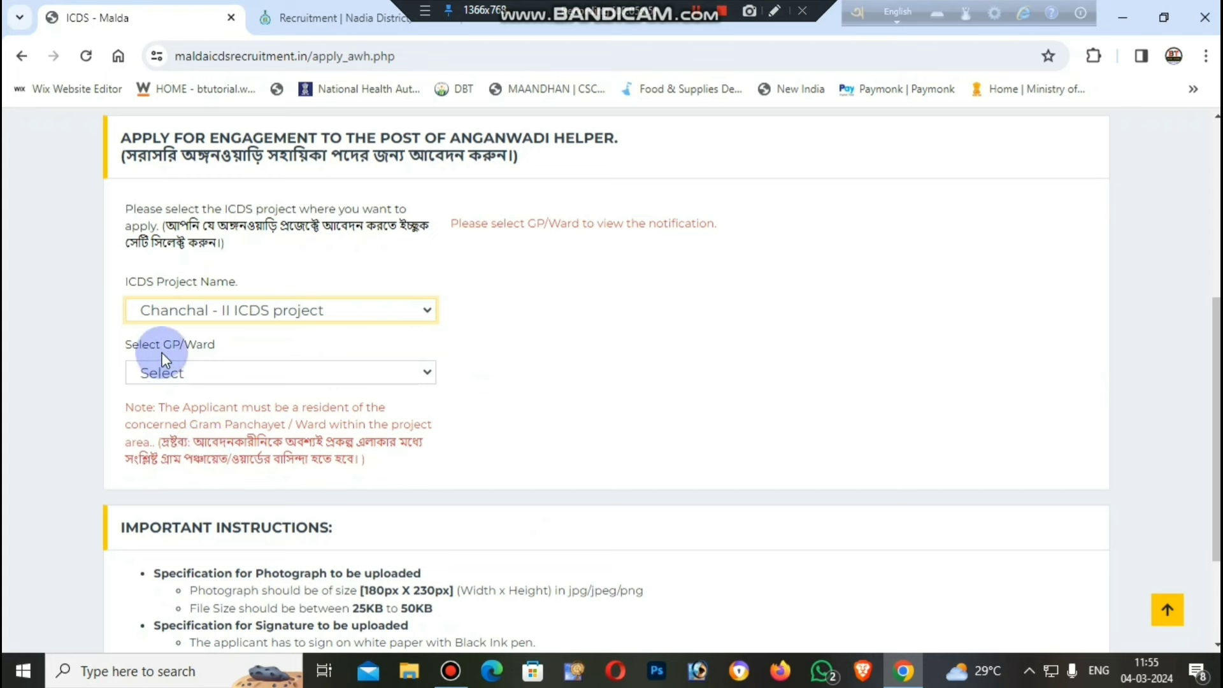
Step: Choose JALALPUR as the GP/Ward and OBC-A as the vacancy category, and submit the selection
left_click(246, 380)
left_click(240, 429)
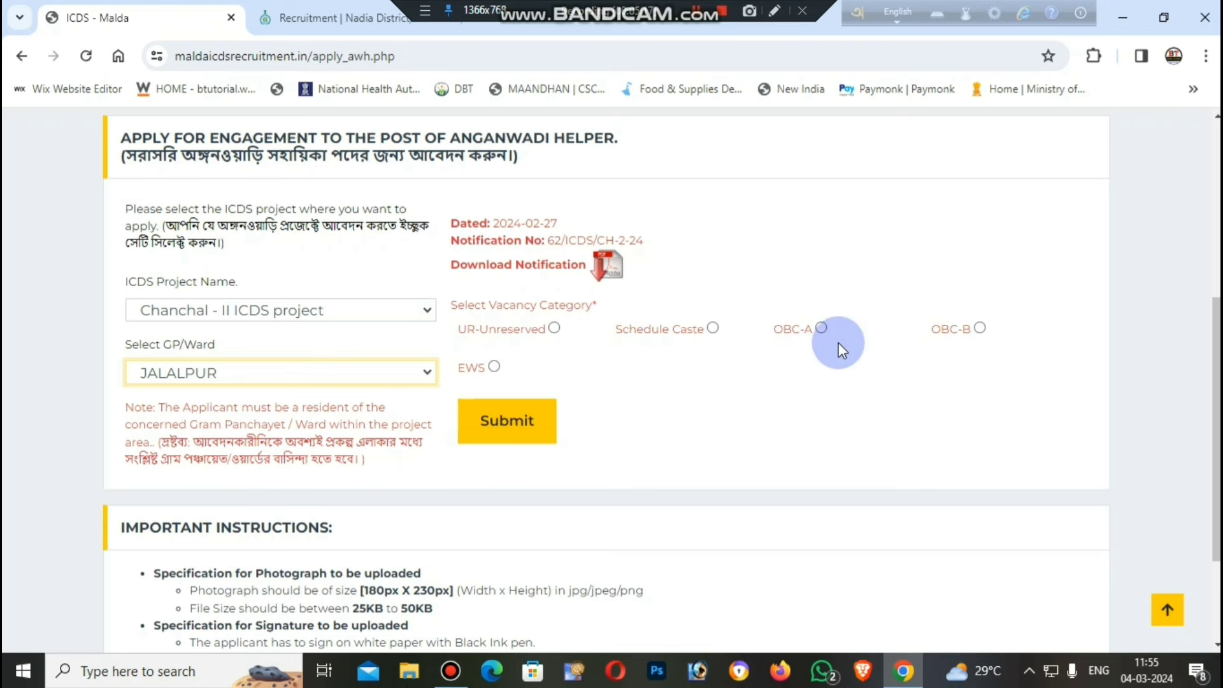
left_click(821, 328)
left_click(507, 421)
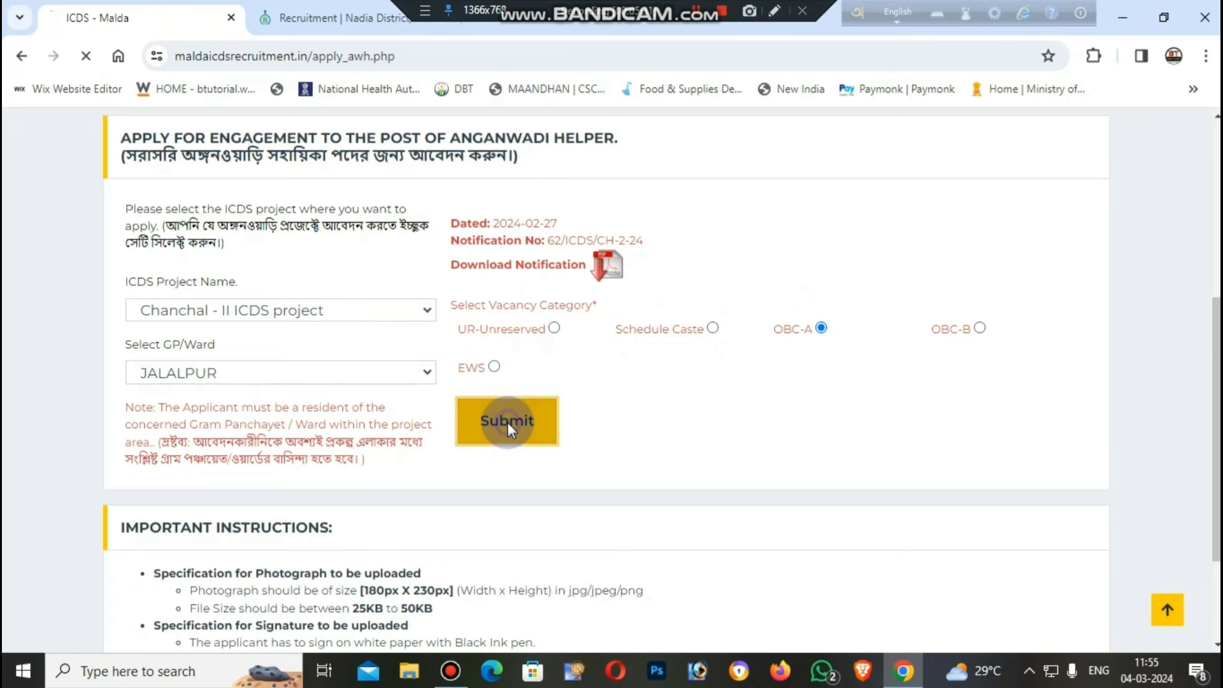
Step: Set the applicant's marital status to Married in the Personal Details section
scroll(506, 418, "down", 3)
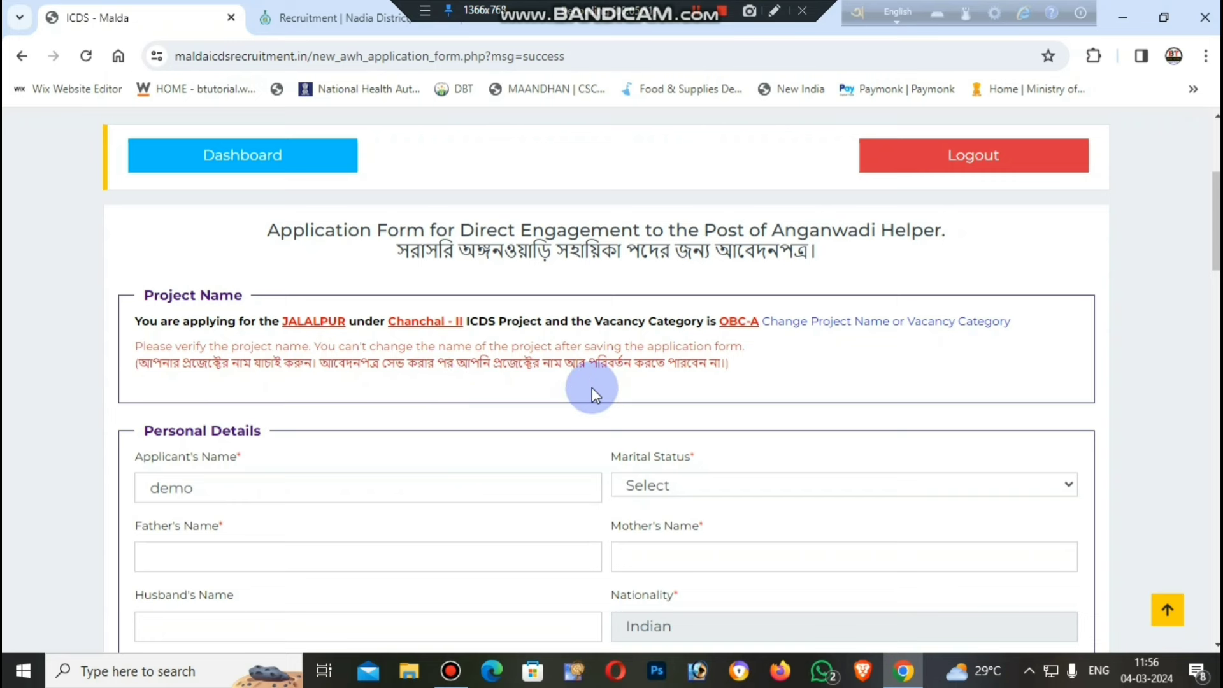
scroll(549, 386, "down", 2)
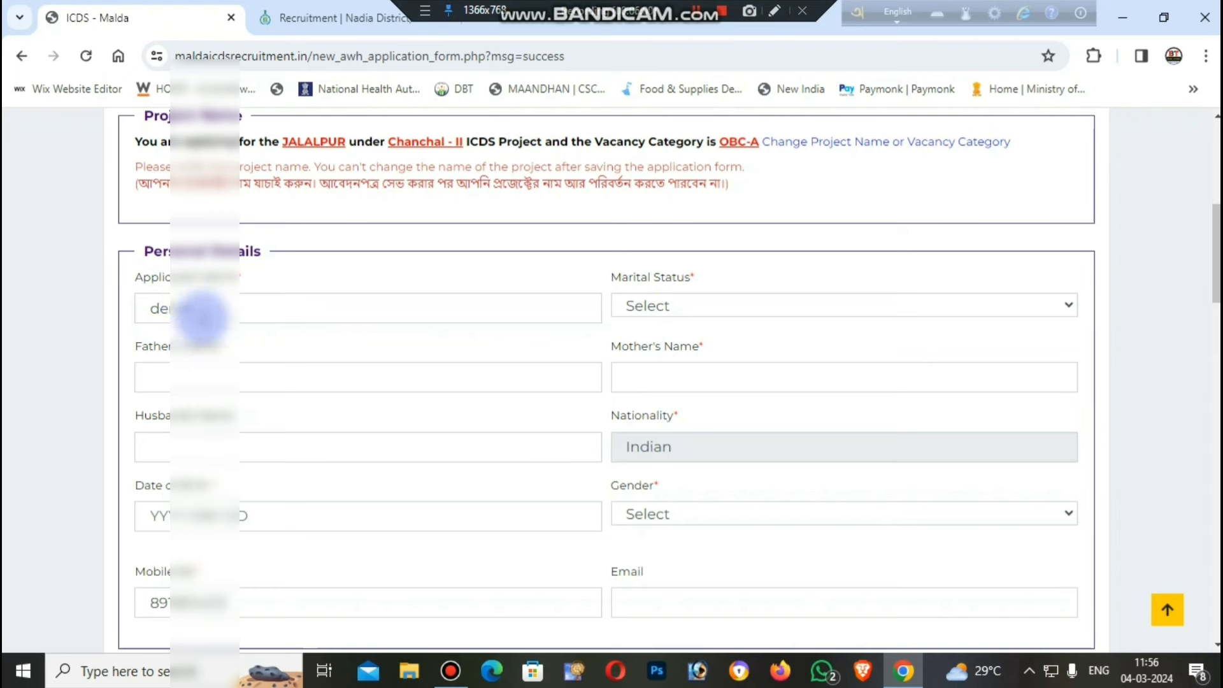
left_click(699, 306)
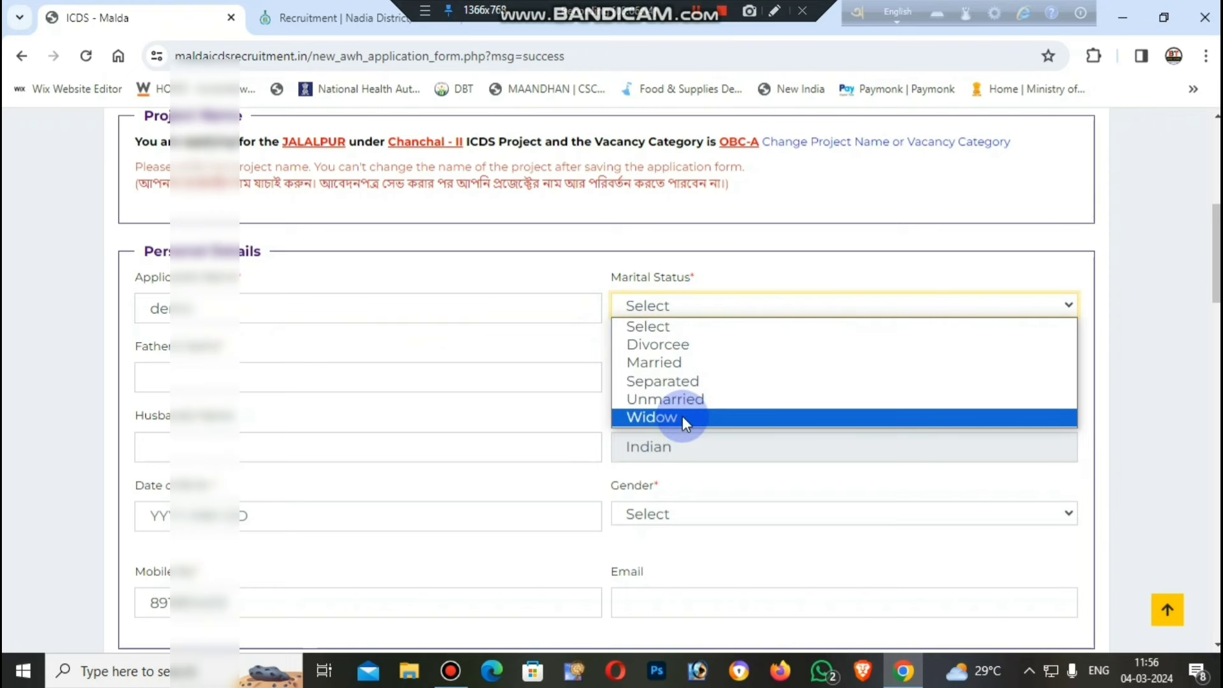
left_click(671, 361)
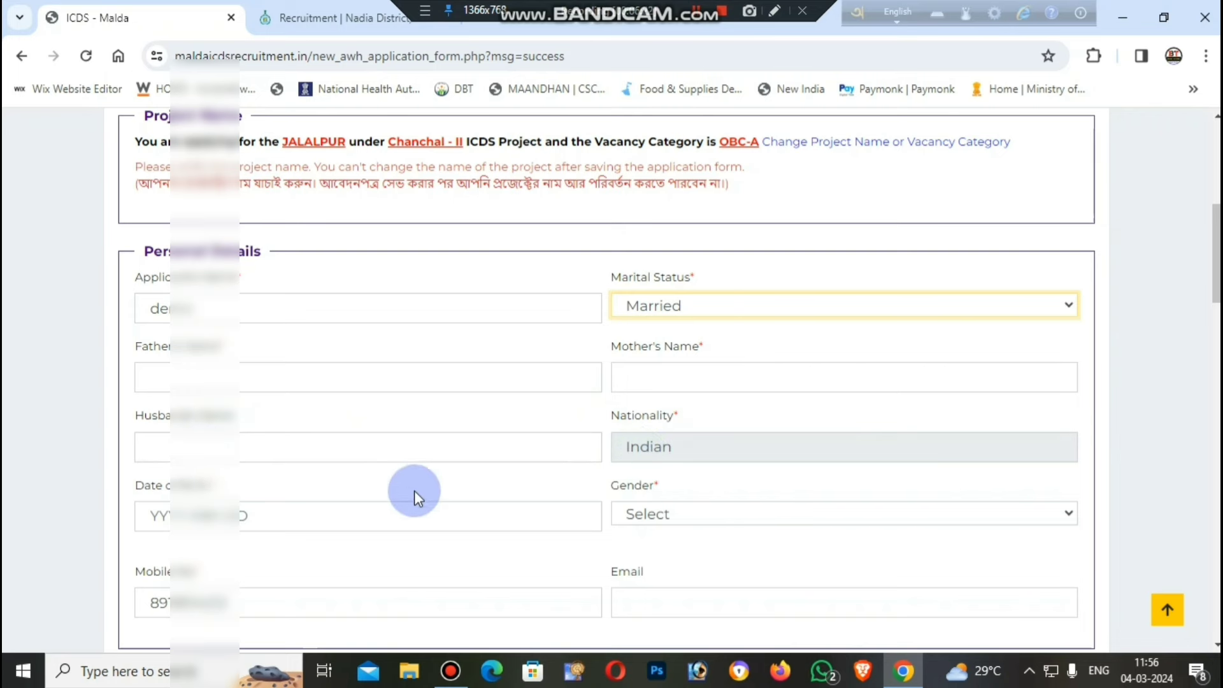
Step: Look at the date of birth calendar without choosing a date, and set the gender to Female
scroll(414, 491, "down", 1)
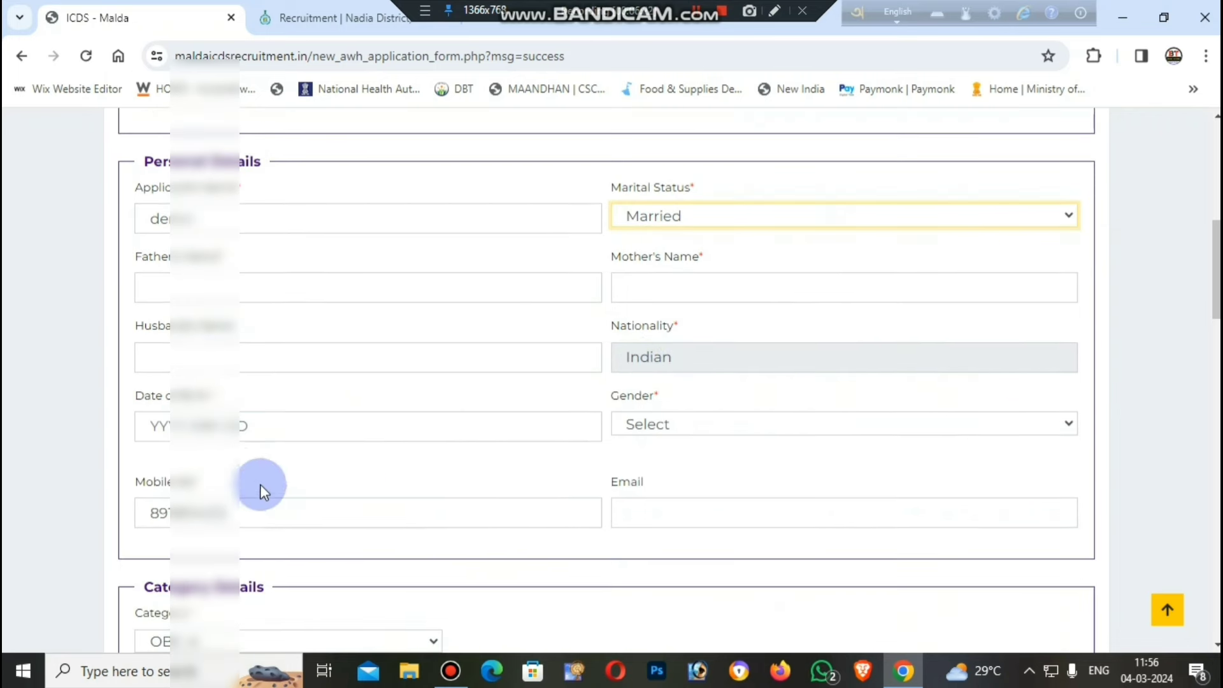
left_click(264, 423)
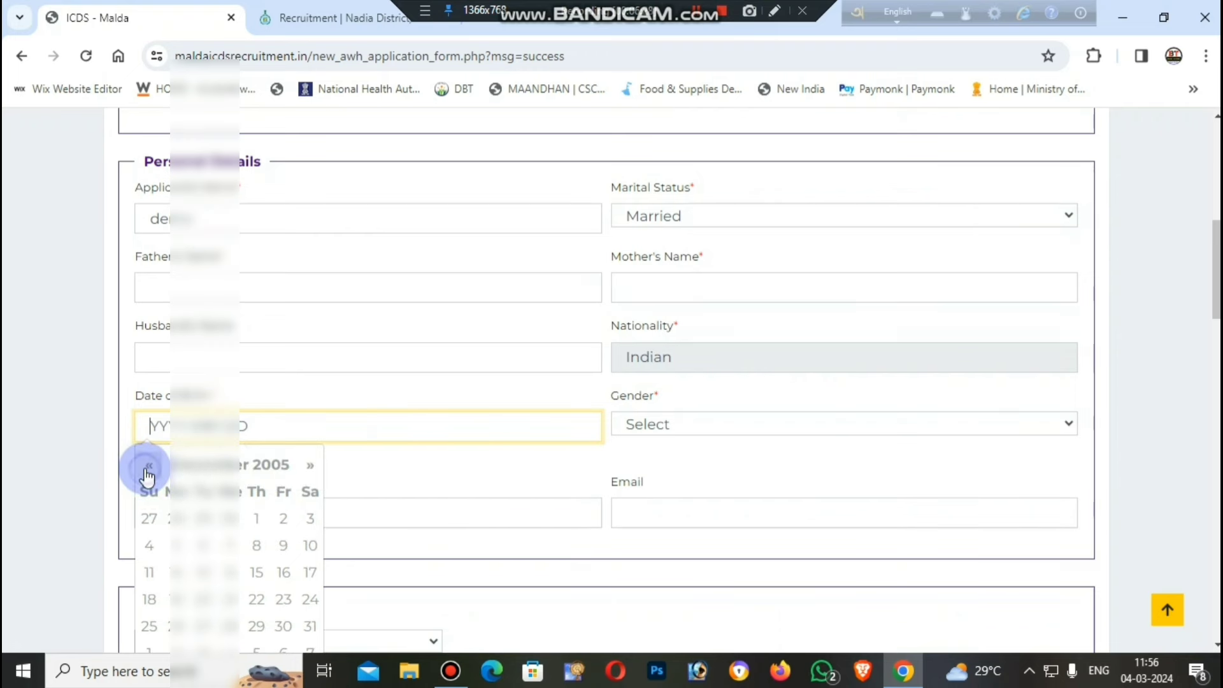
left_click(361, 467)
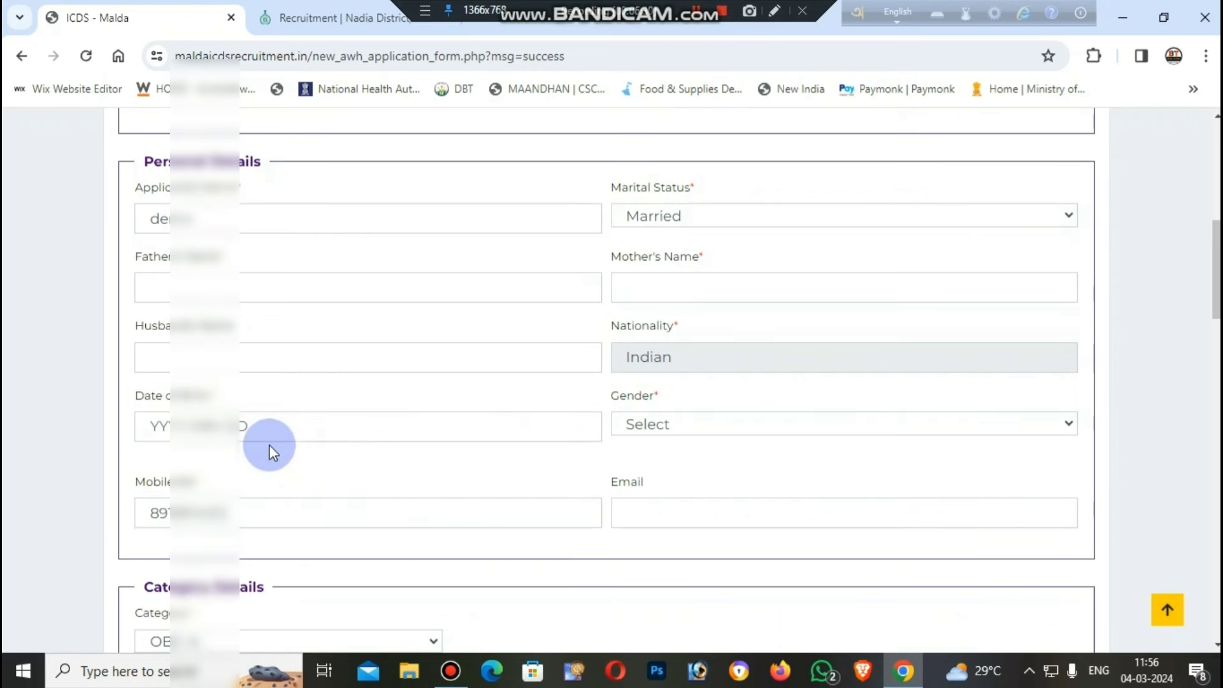
left_click(724, 426)
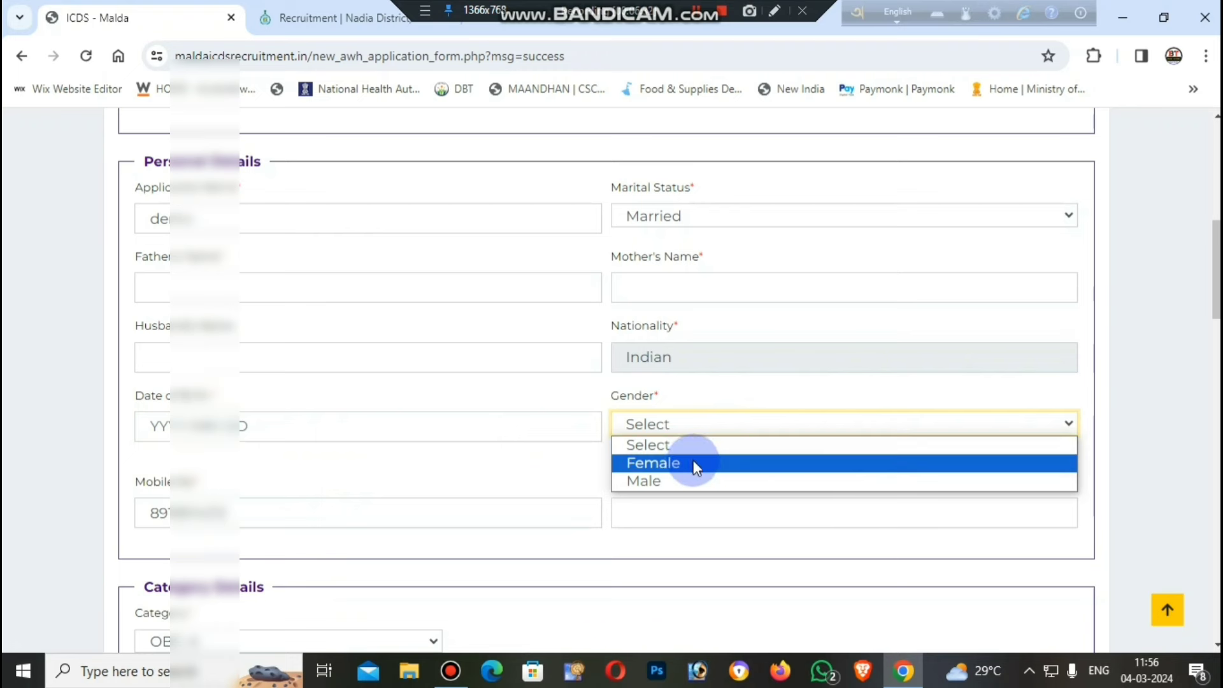
left_click(692, 464)
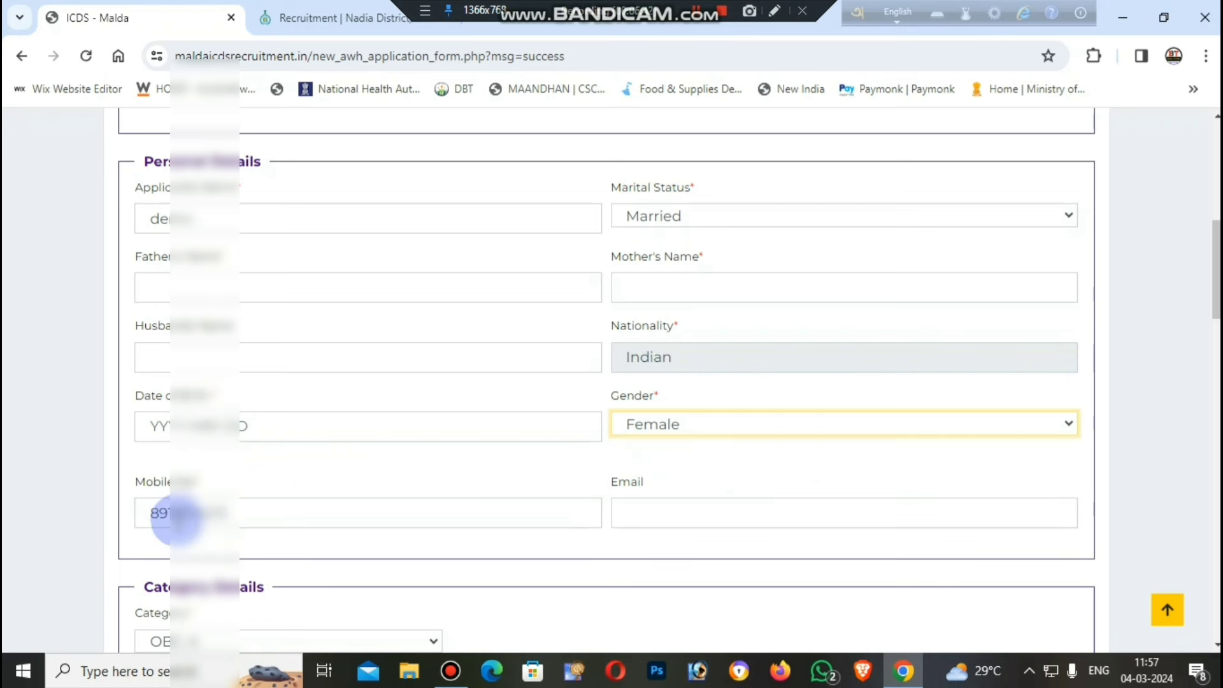
Step: Examine the category choices, the date of issuance calendar and the issuing district list in the Category Details section
scroll(404, 429, "down", 1)
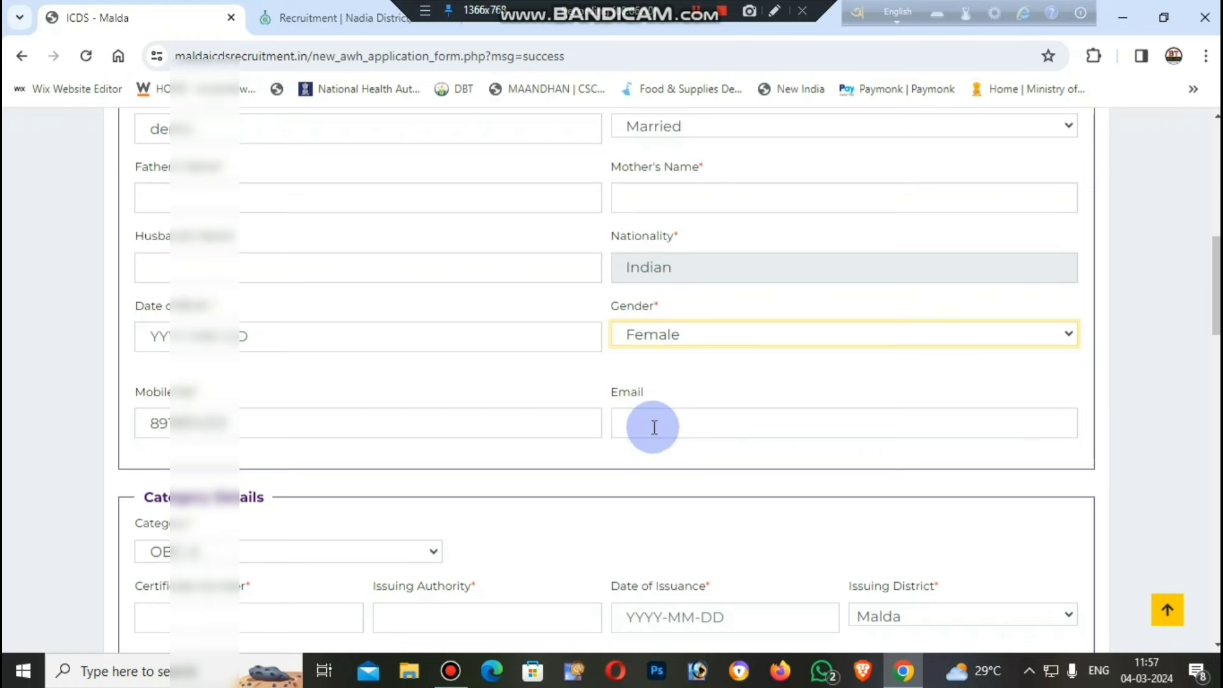
scroll(662, 414, "down", 1)
scroll(663, 412, "down", 3)
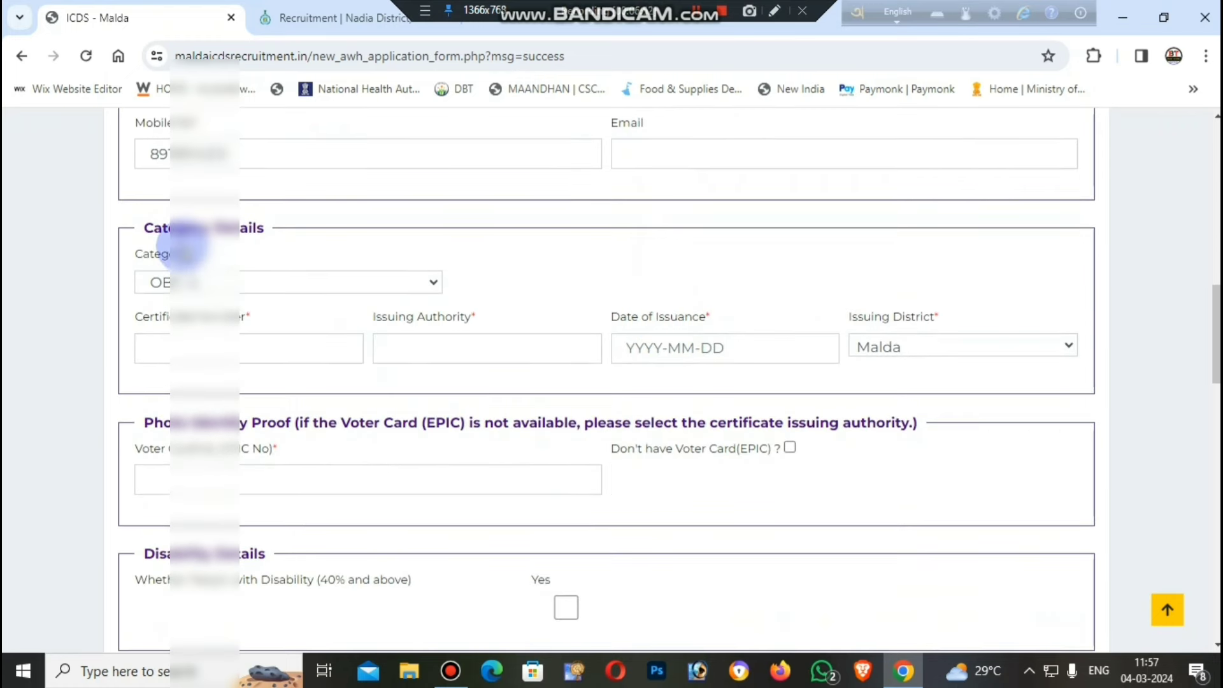
left_click(277, 283)
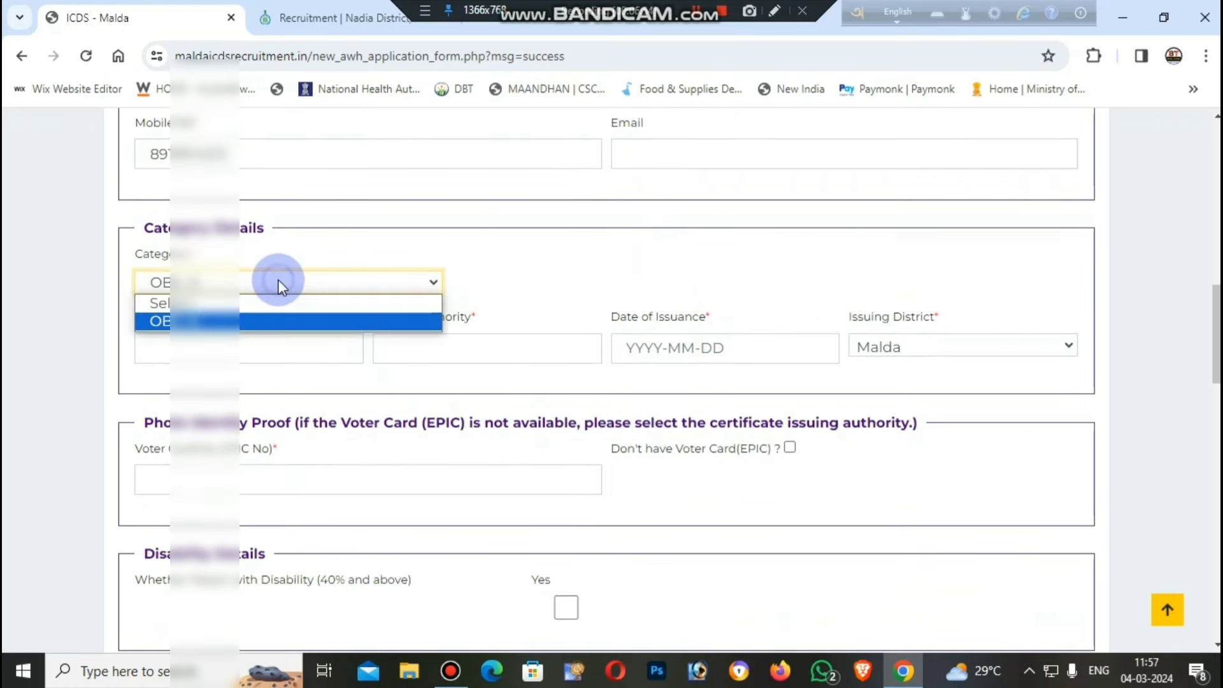
left_click(278, 281)
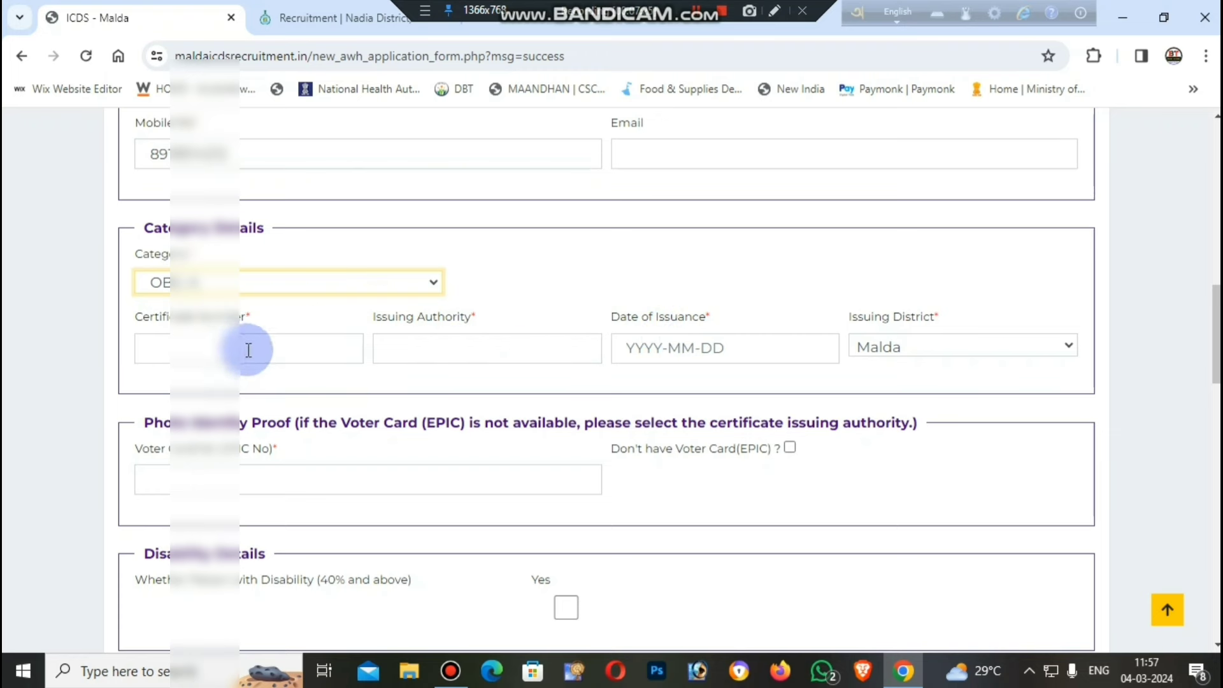
left_click(684, 354)
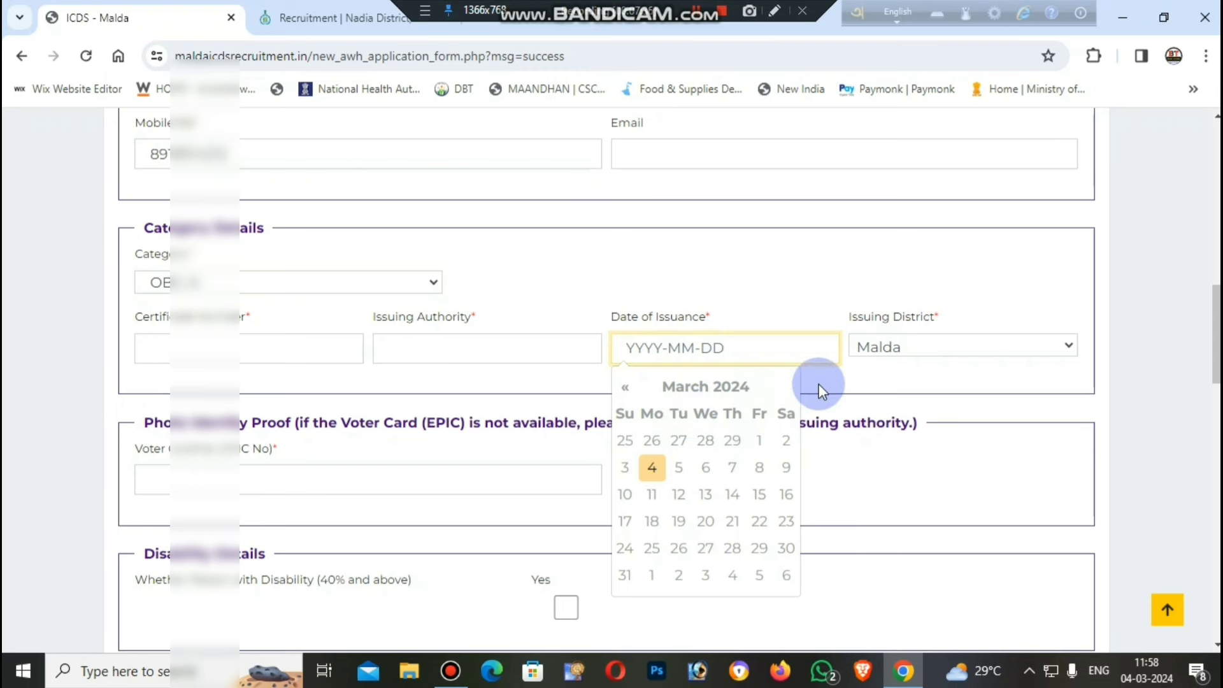
left_click(816, 458)
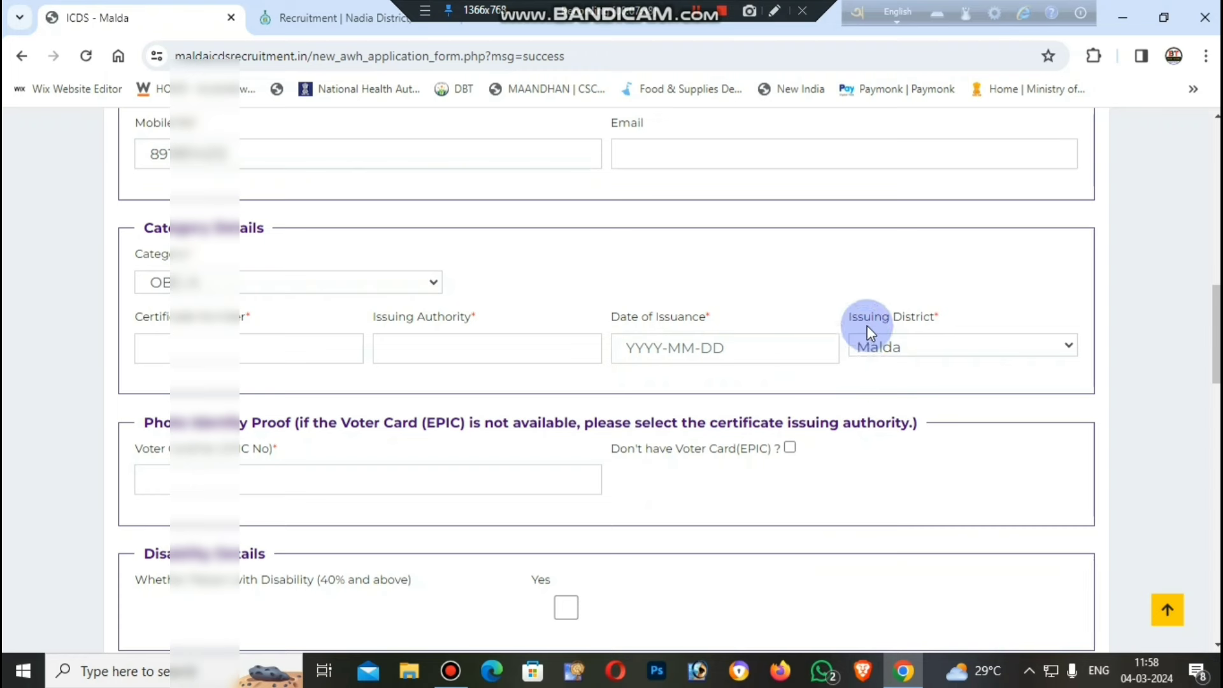
left_click(931, 339)
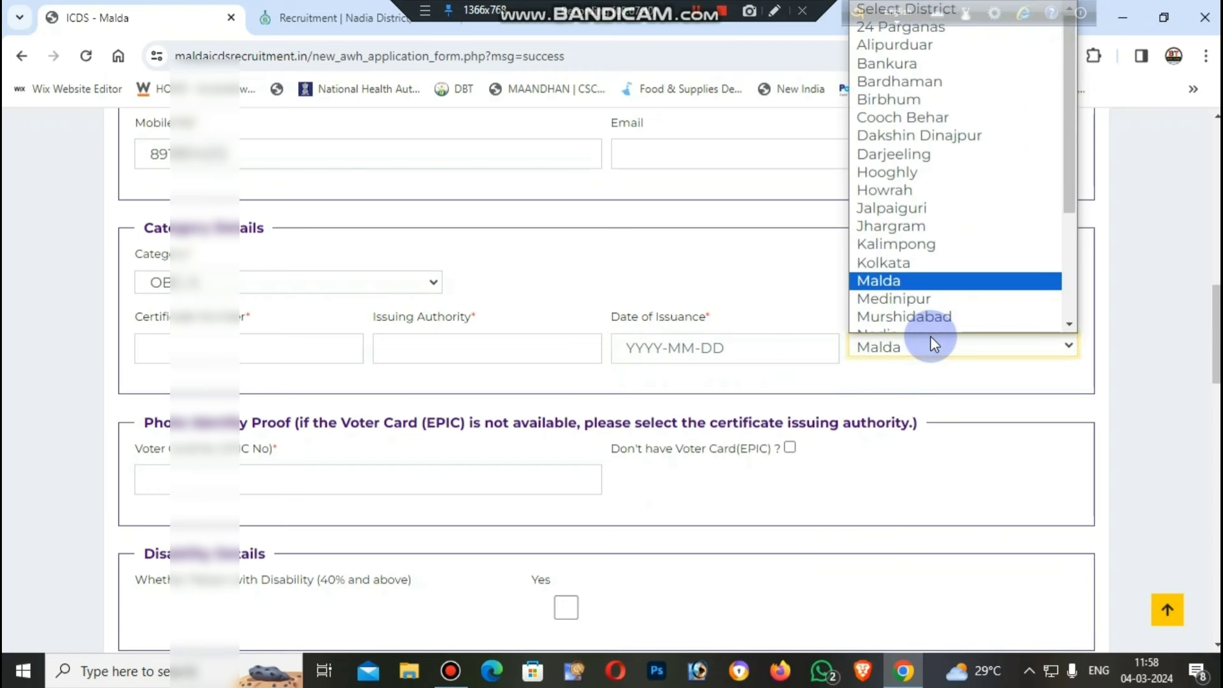
left_click(931, 338)
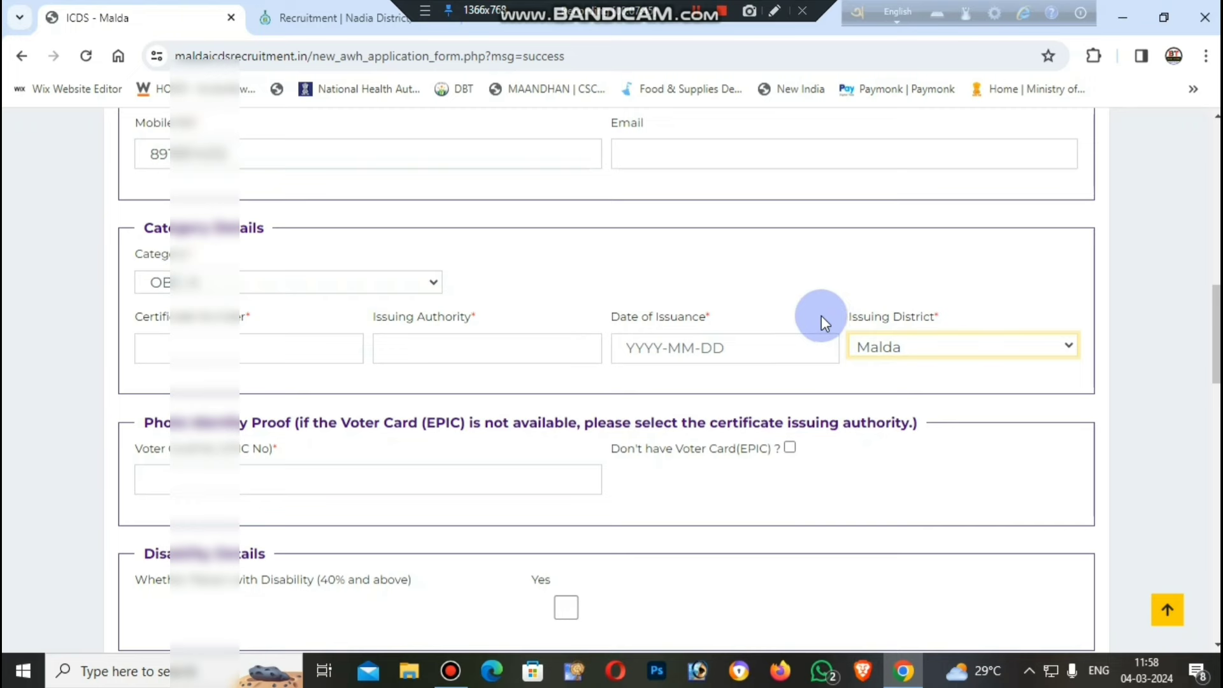
Step: Try the "Don't have Voter Card(EPIC)" option and examine its certificate issuing authority choices
scroll(859, 356, "down", 3)
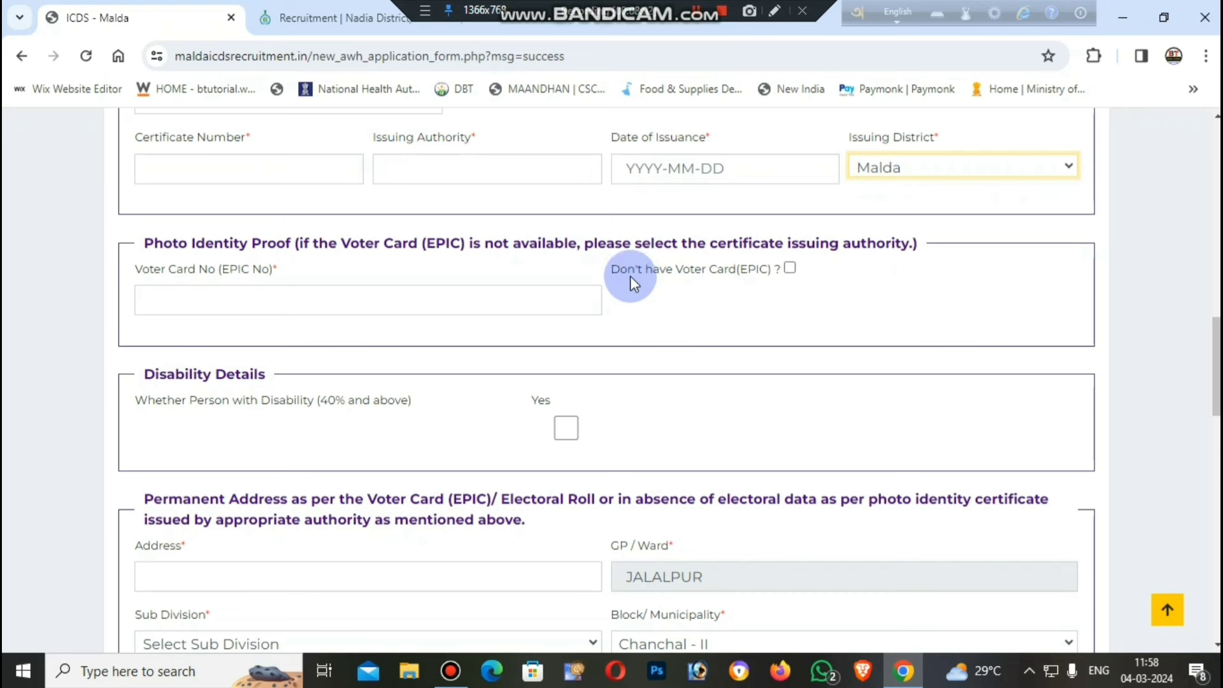
left_click(790, 268)
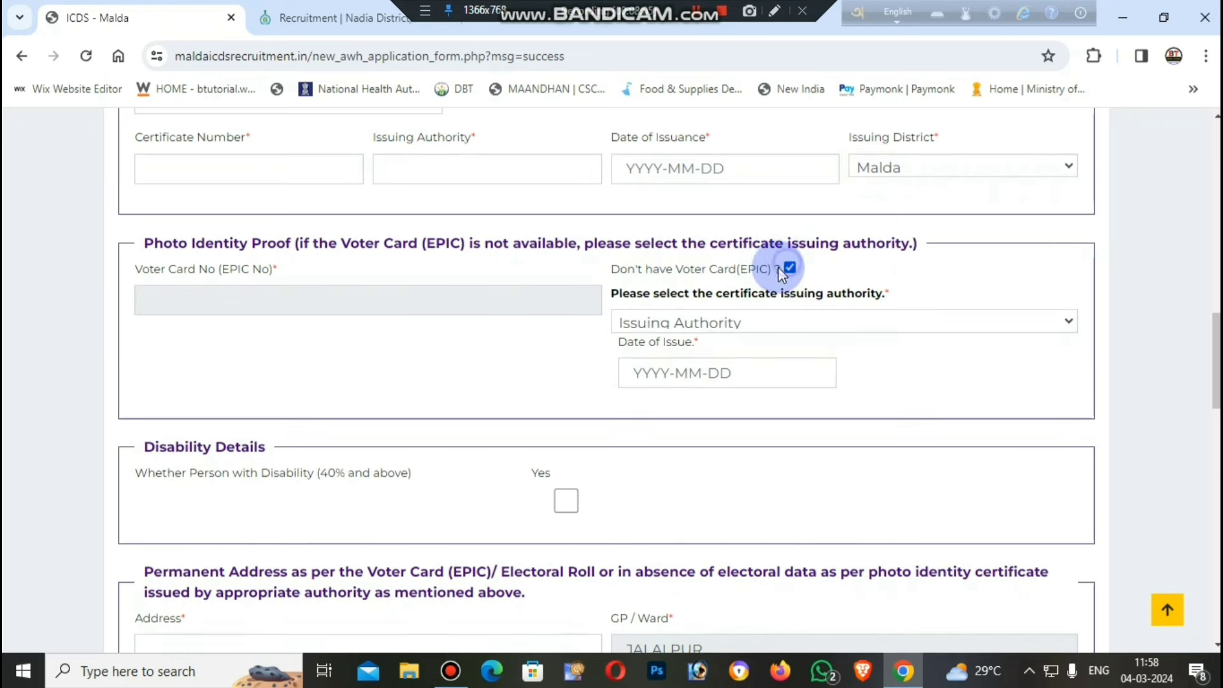
left_click(737, 326)
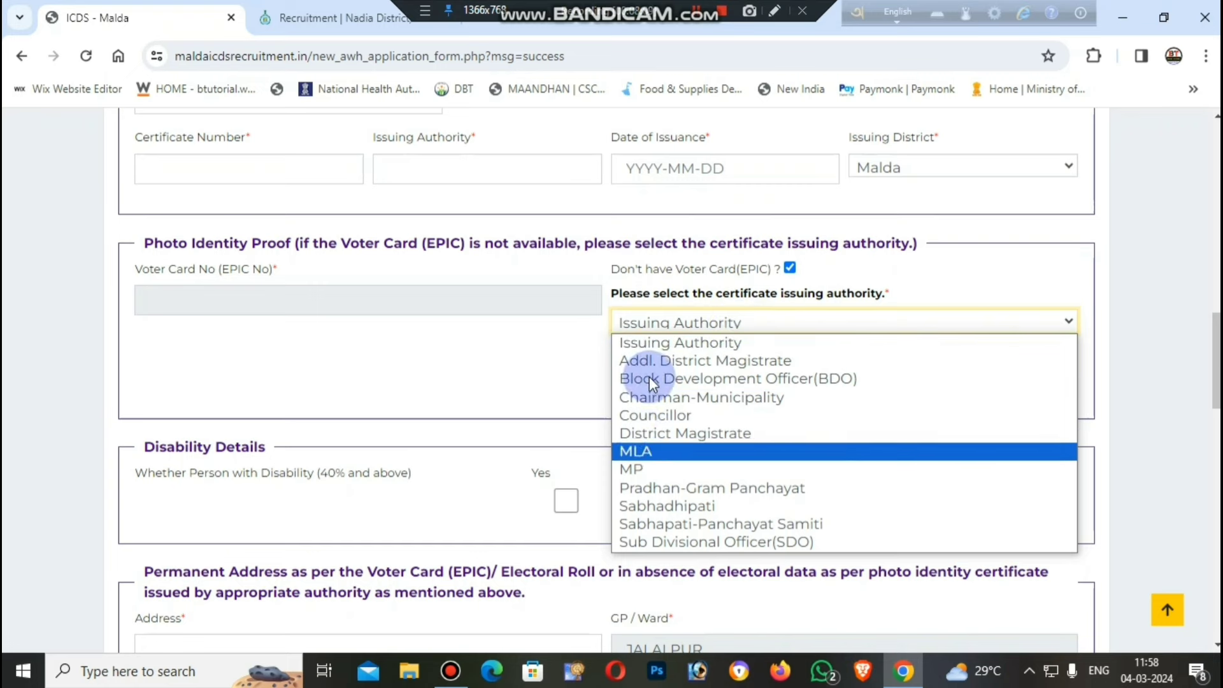
left_click(573, 369)
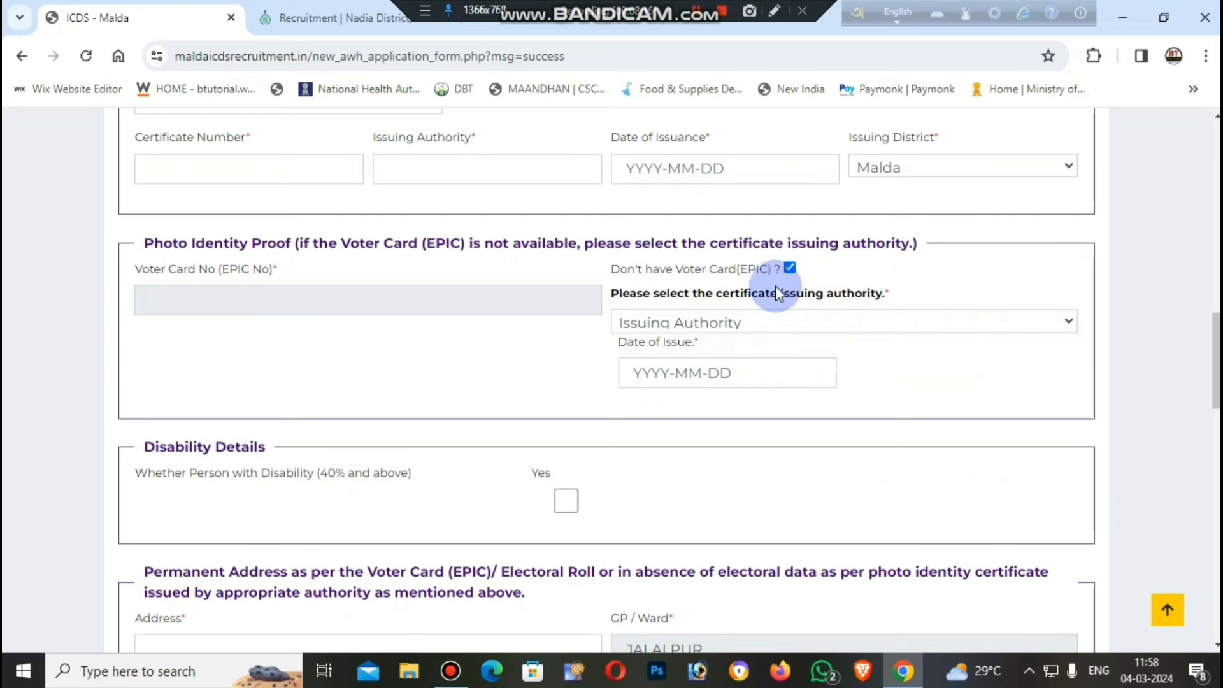
left_click(790, 268)
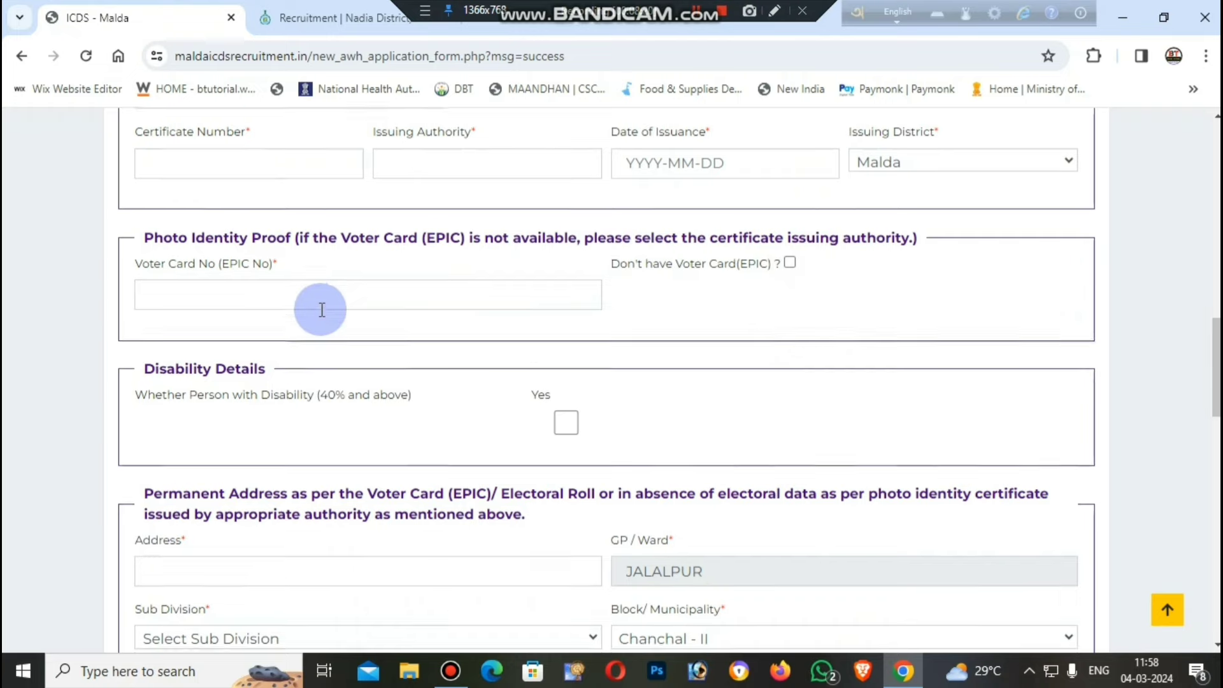
Step: Set the sub division to Chanchal in the Permanent Address section, below the disability details
scroll(257, 297, "down", 1)
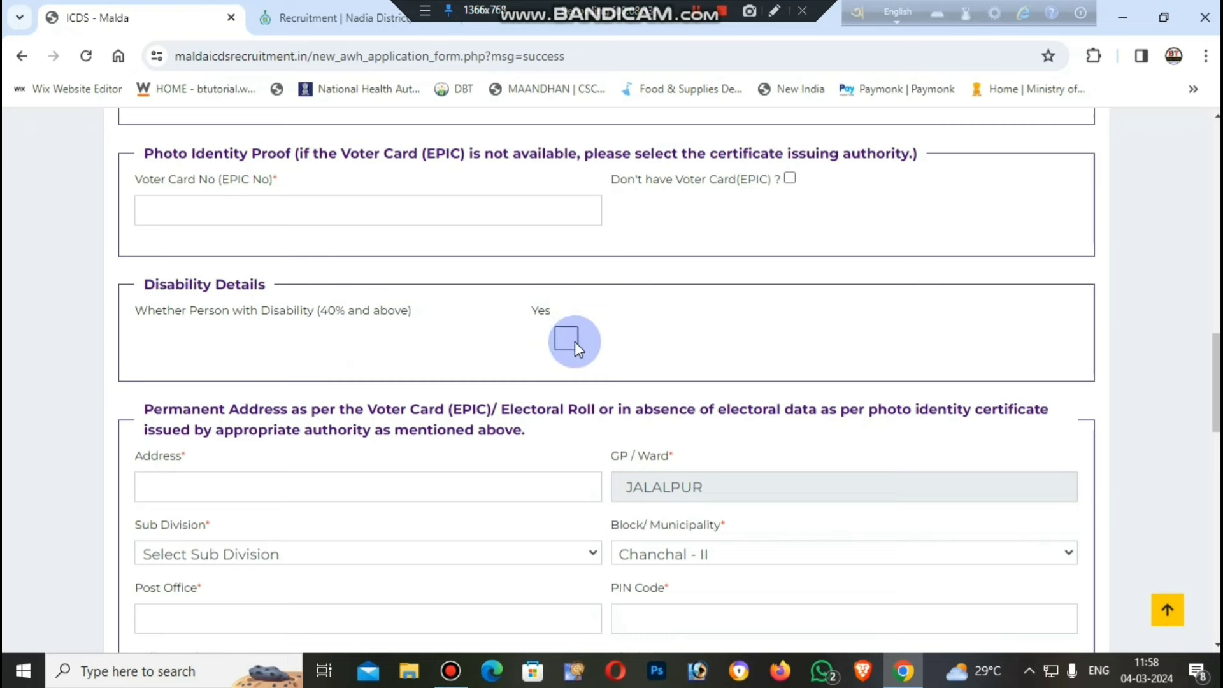
scroll(574, 342, "down", 1)
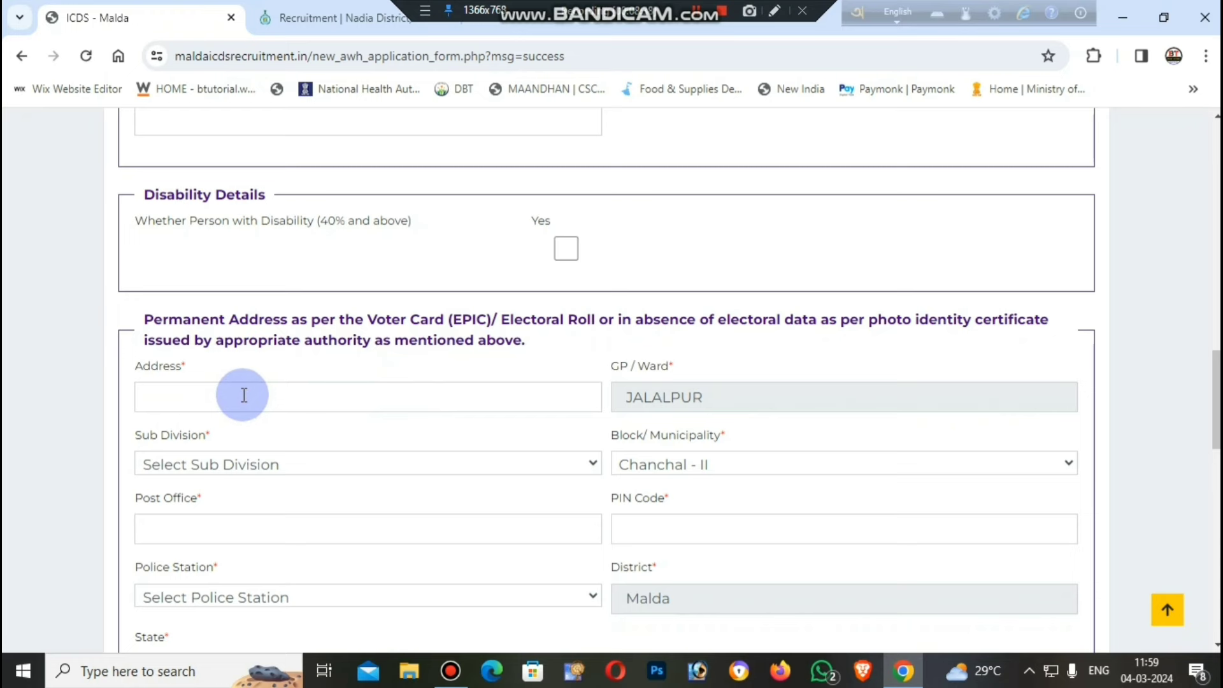
scroll(243, 394, "down", 1)
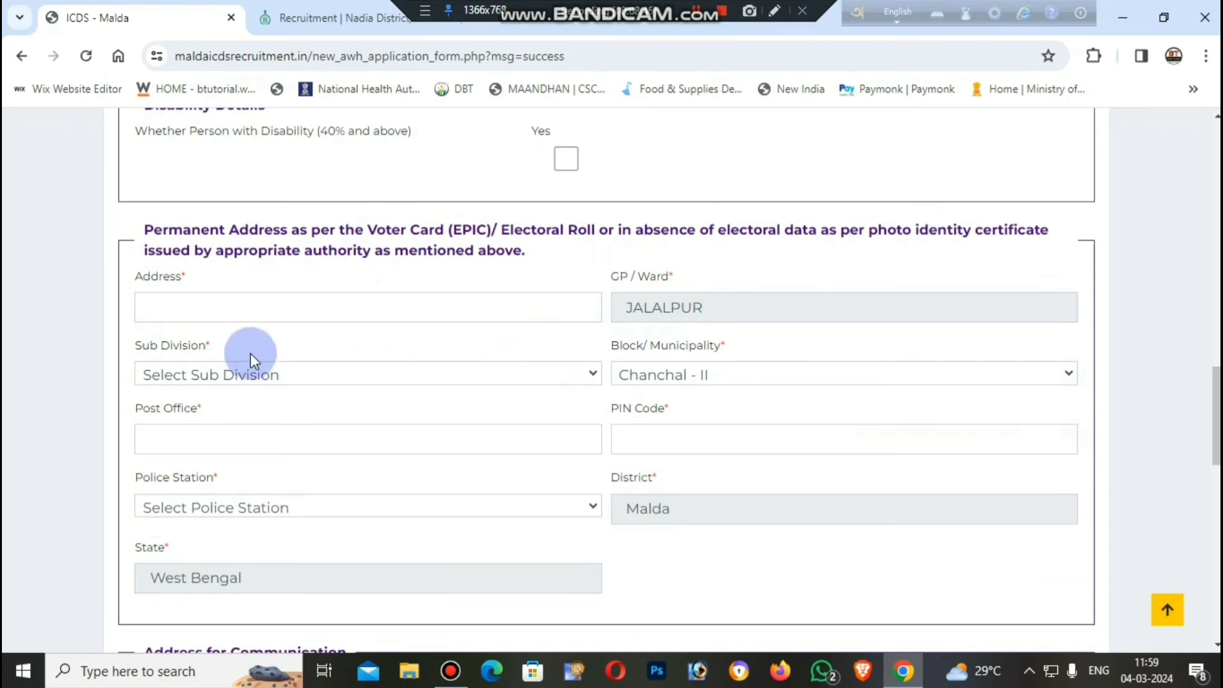
left_click(300, 374)
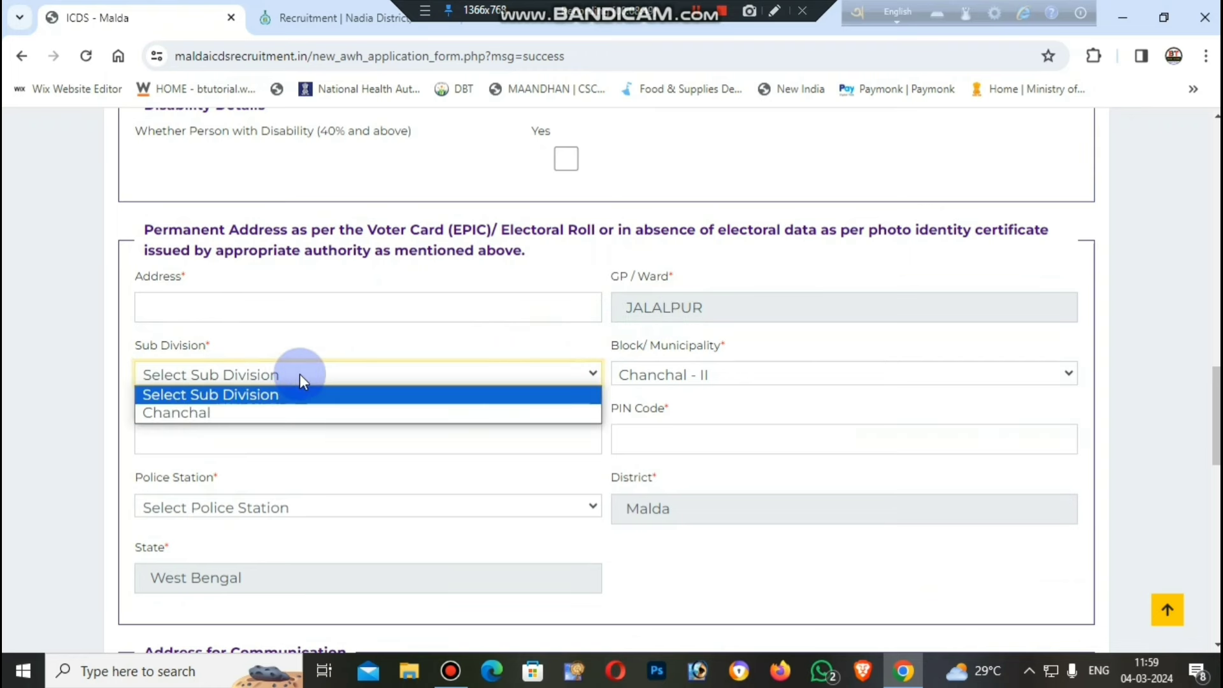
left_click(248, 413)
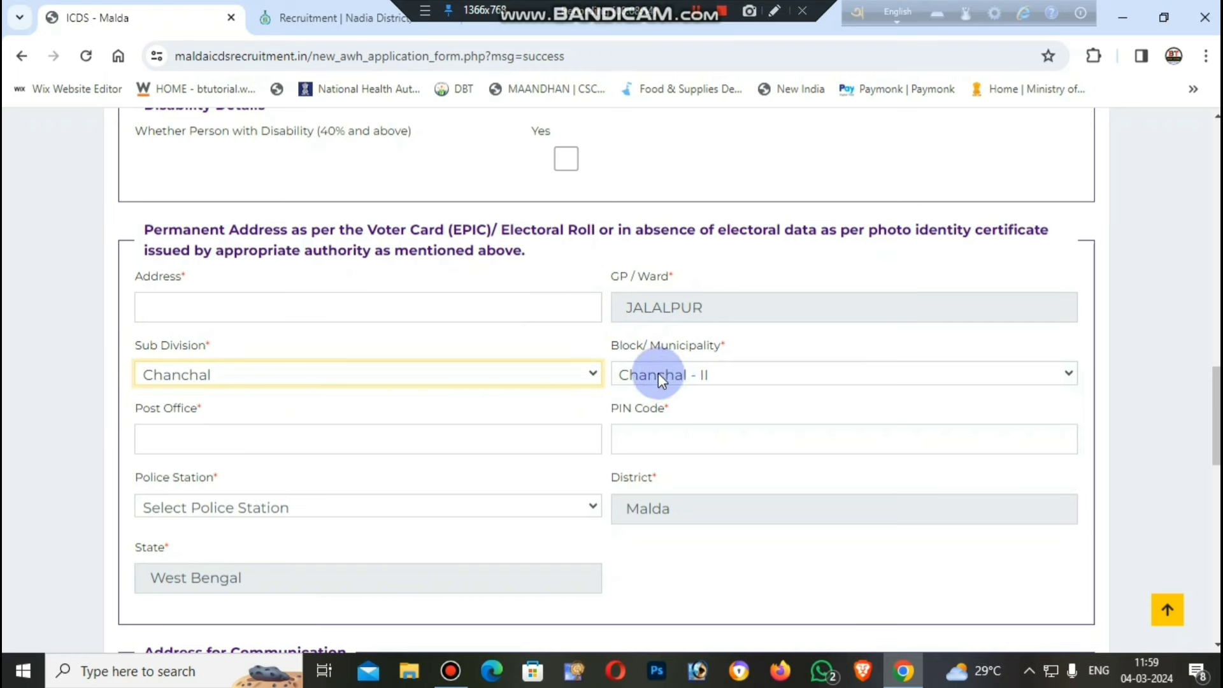
Step: Look at the permanent address's Post Office and PIN Code fields and its police station choices without entering anything
left_click(335, 438)
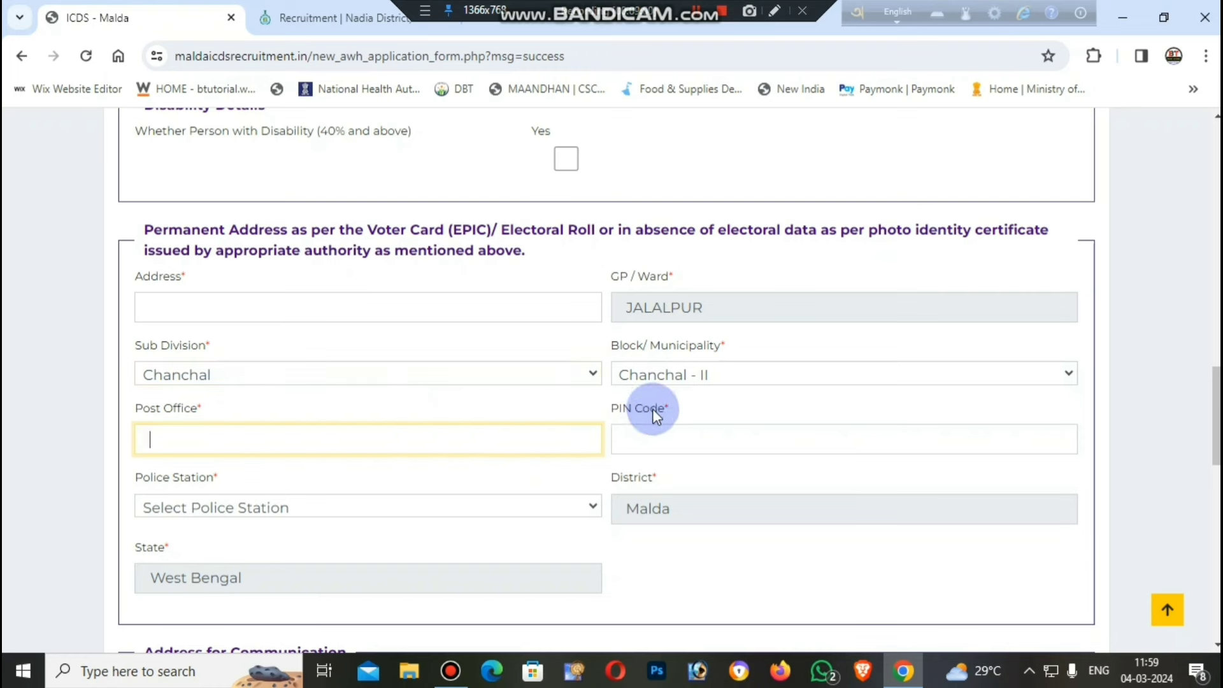
left_click(637, 430)
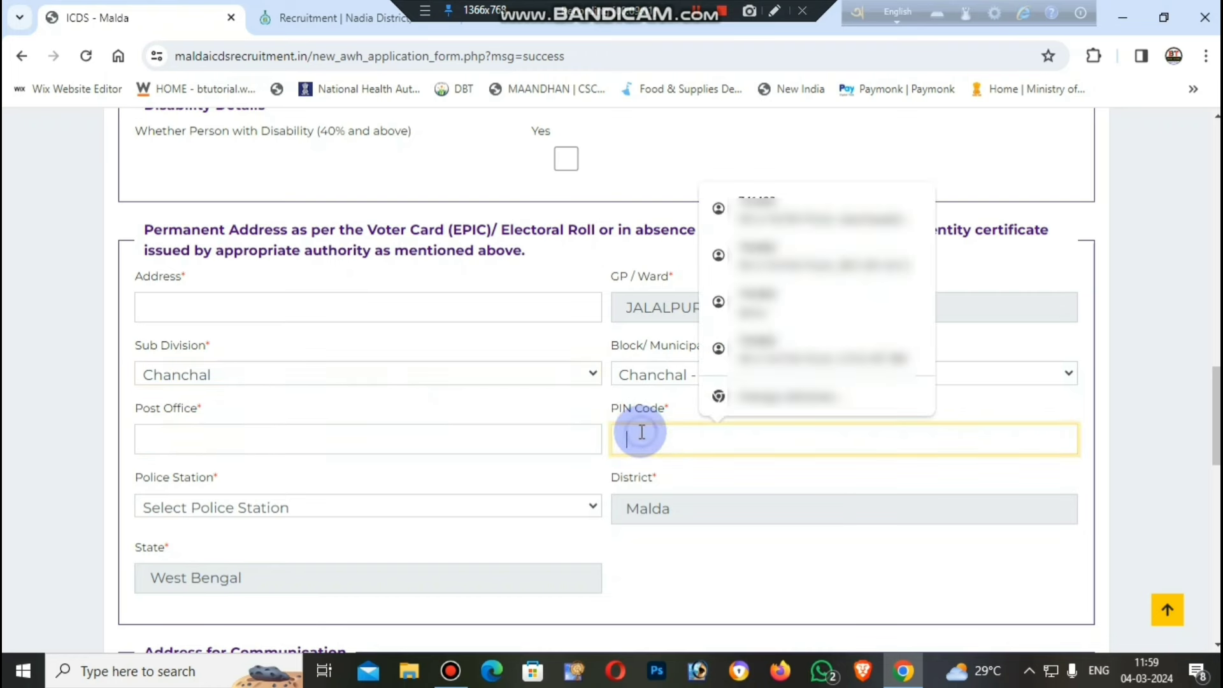
left_click(597, 408)
scroll(668, 423, "down", 1)
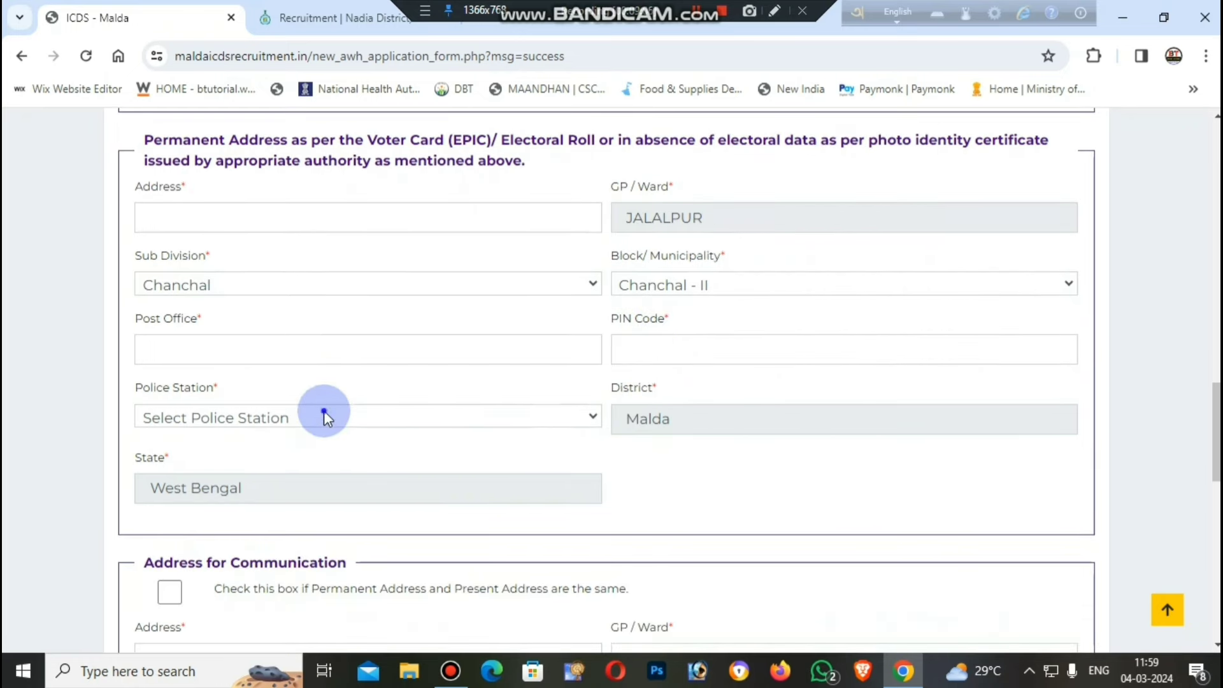
left_click(323, 412)
left_click(301, 431)
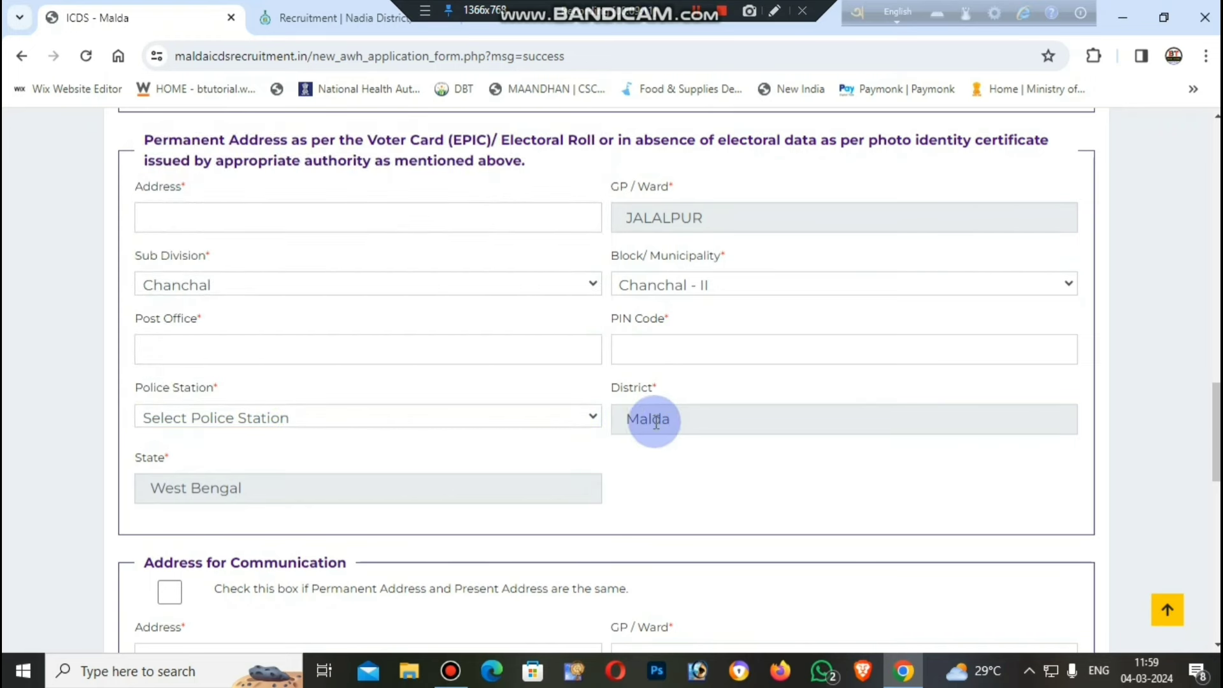
Step: Mark the permanent and present addresses as the same in the Address for Communication section
scroll(197, 475, "down", 1)
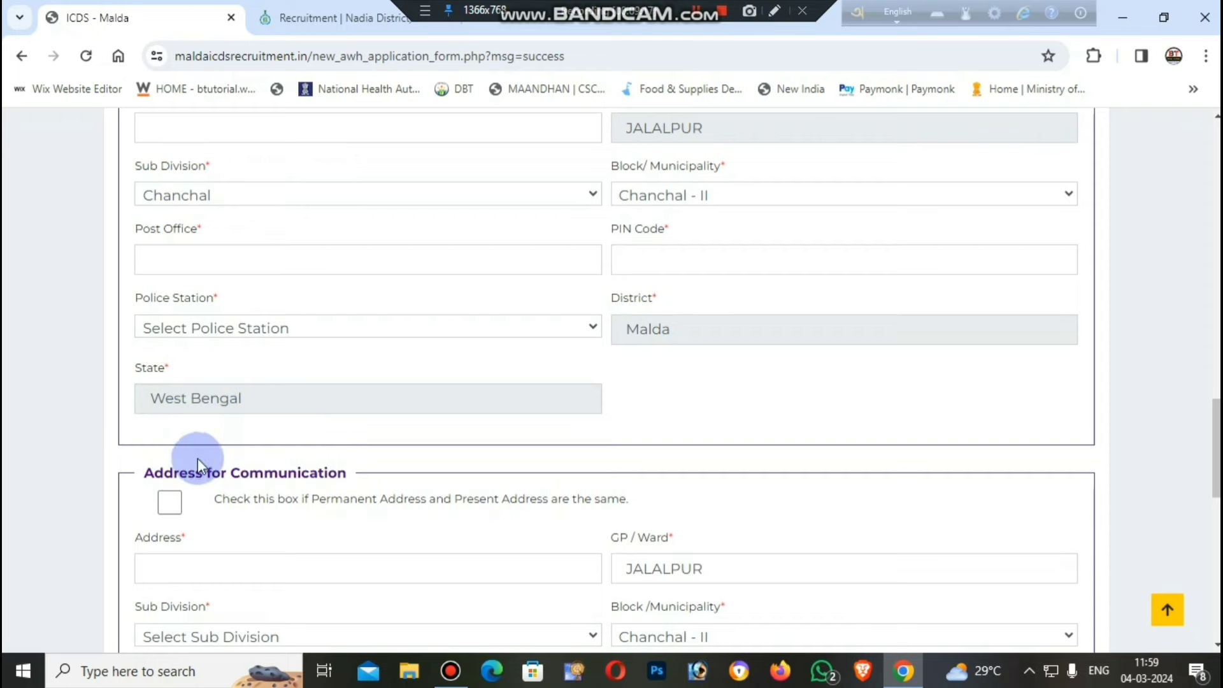
scroll(290, 470, "up", 3)
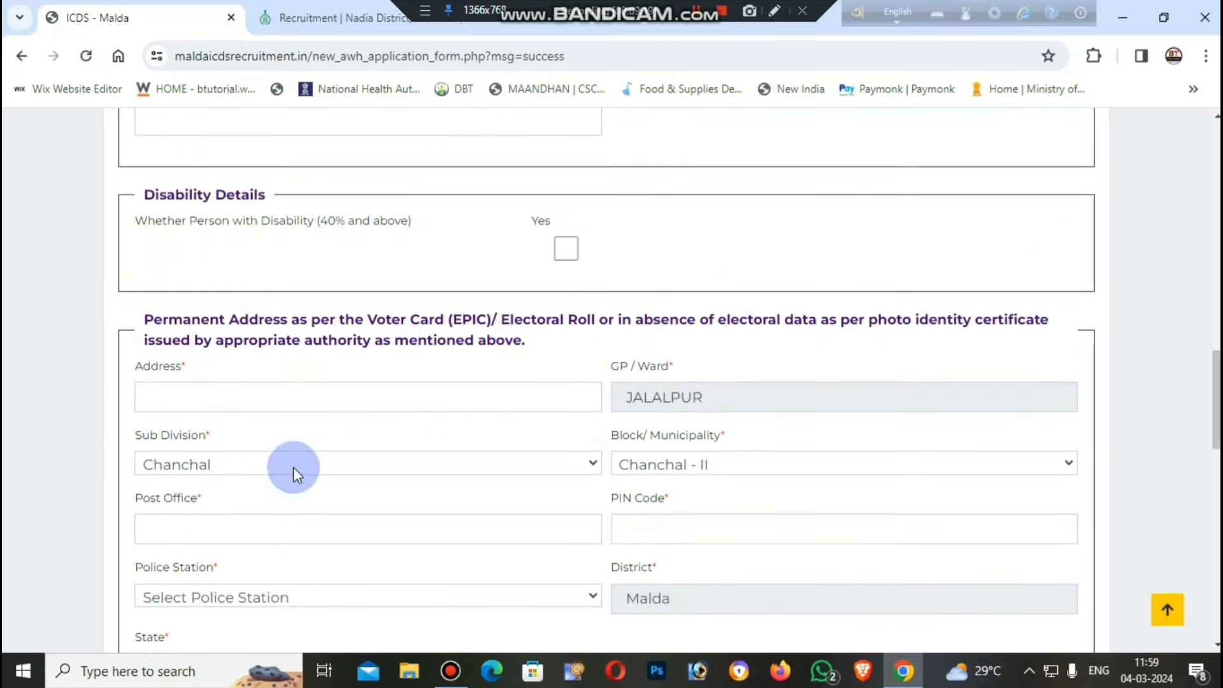
scroll(328, 433, "down", 1)
scroll(326, 433, "down", 5)
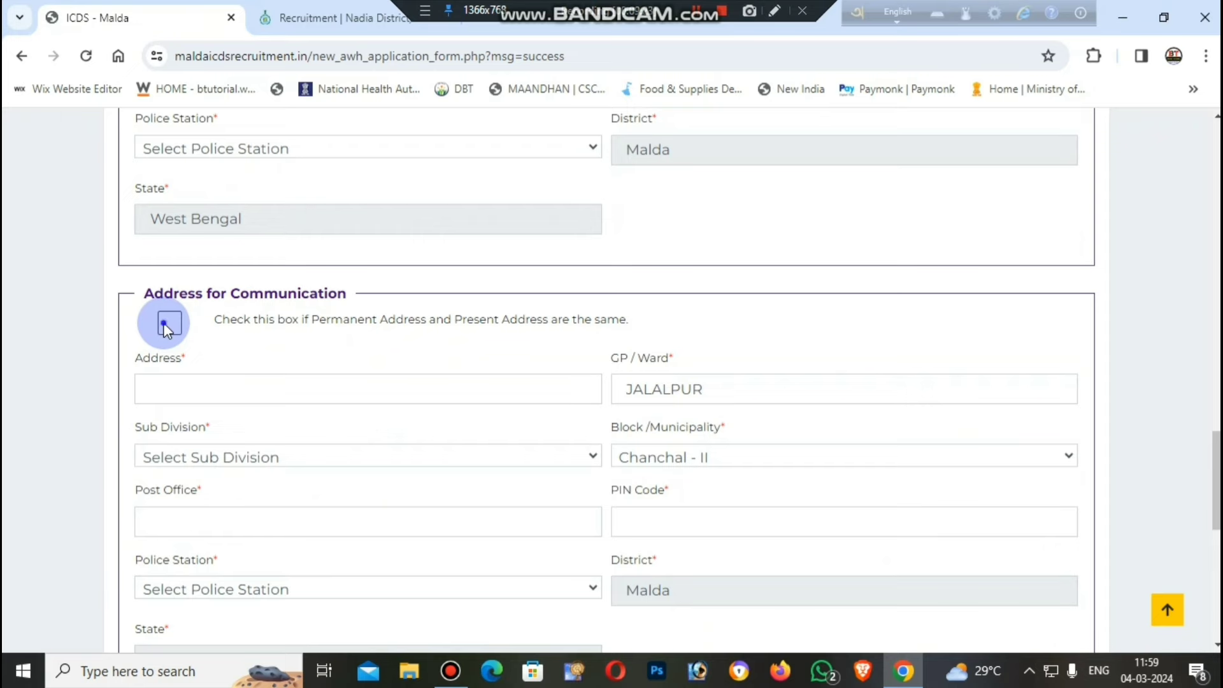
left_click(168, 324)
scroll(389, 334, "up", 5)
scroll(387, 333, "up", 1)
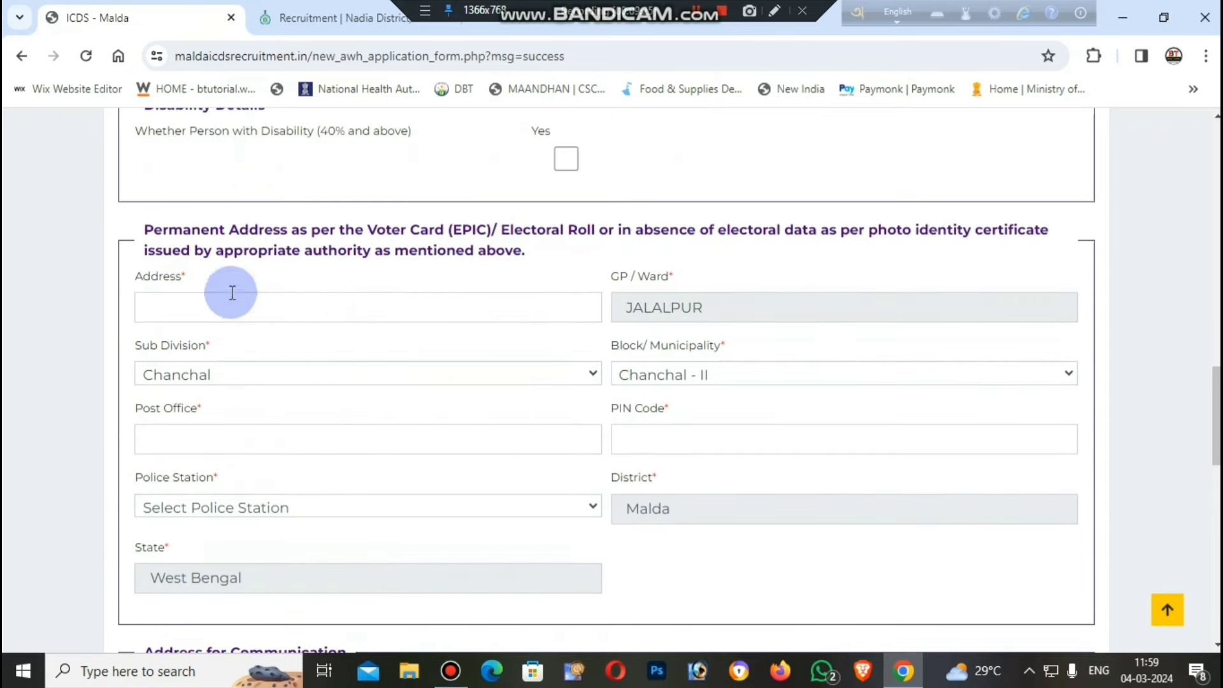
scroll(600, 437, "down", 4)
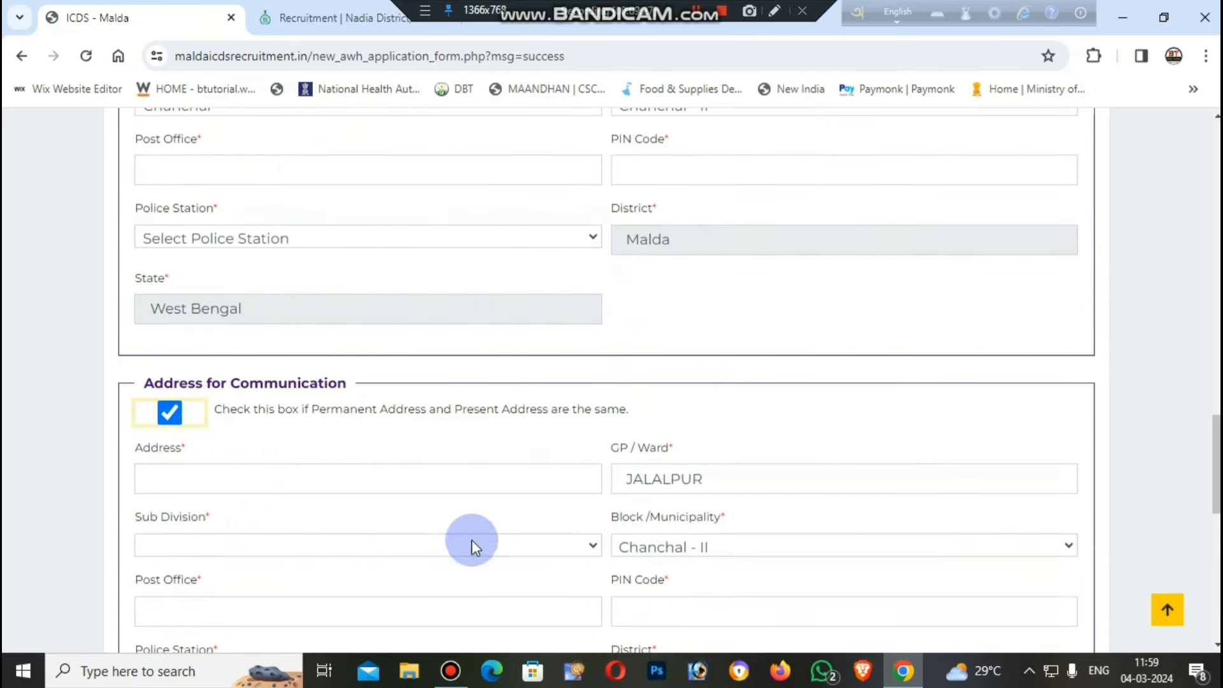
Step: Set "Whether passed" to Higher Secondary or Equivalent in the Educational Qualification section
scroll(472, 542, "down", 4)
scroll(445, 407, "down", 3)
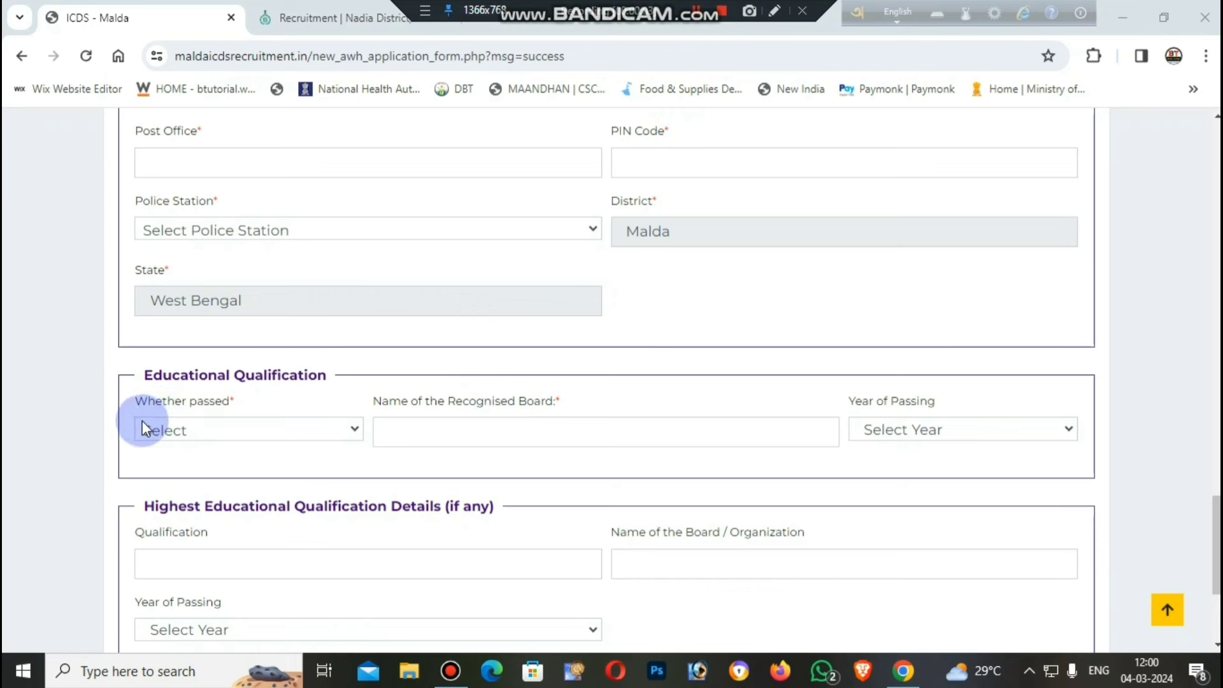
left_click(215, 436)
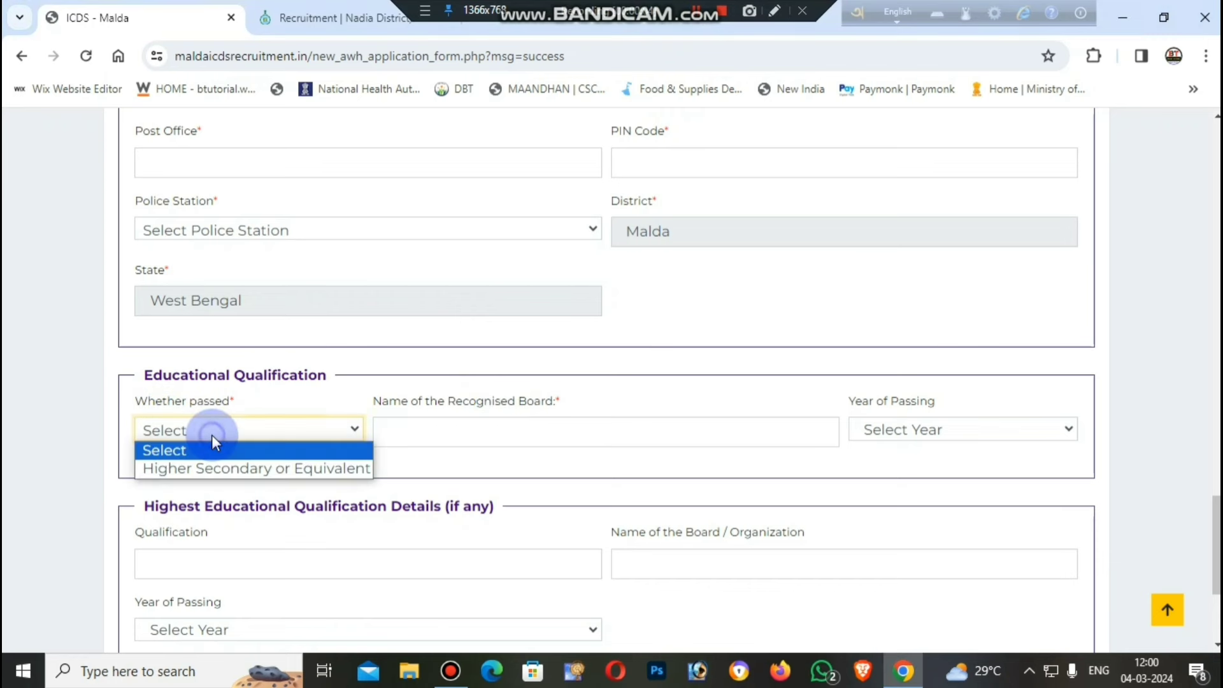
left_click(228, 470)
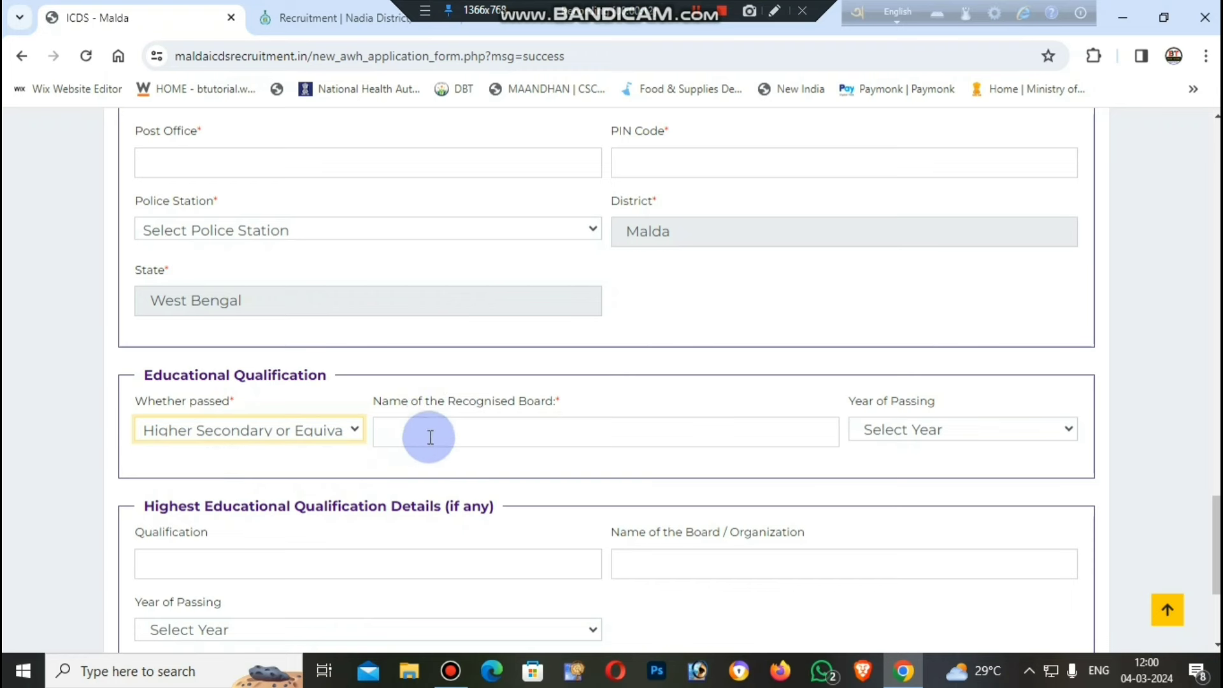
Step: Look at the year of passing choices for both the required and the highest educational qualification without choosing a year
left_click(921, 430)
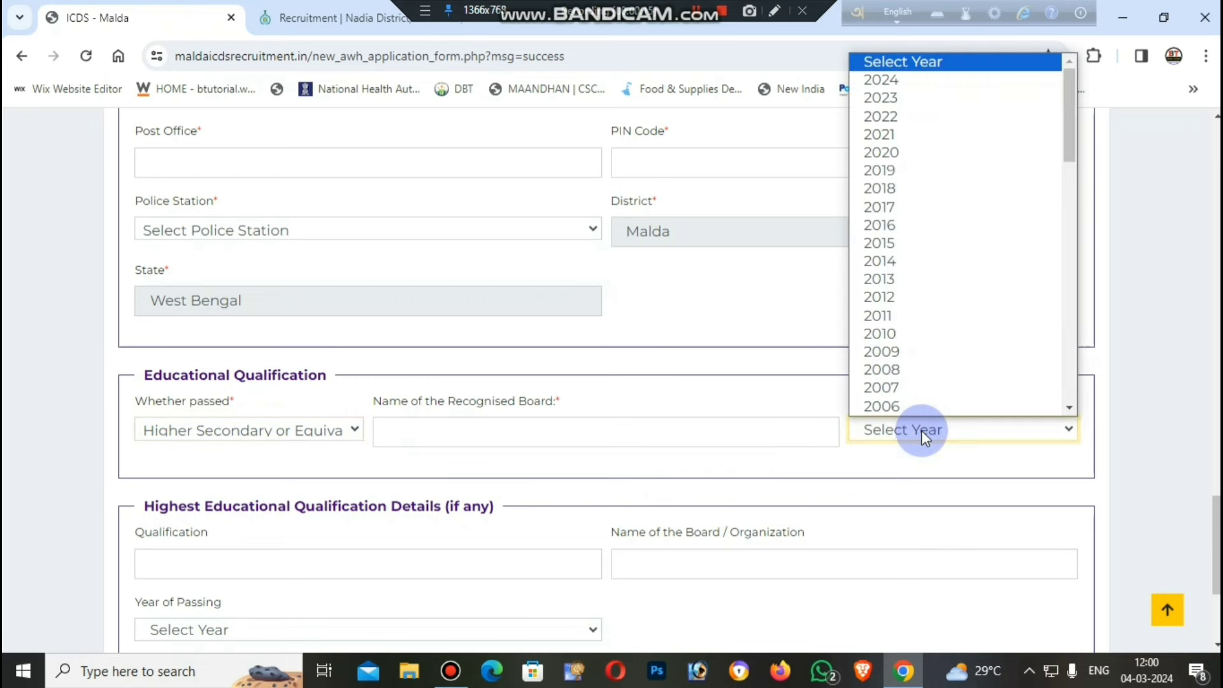
left_click(824, 395)
scroll(832, 389, "down", 2)
scroll(832, 395, "down", 2)
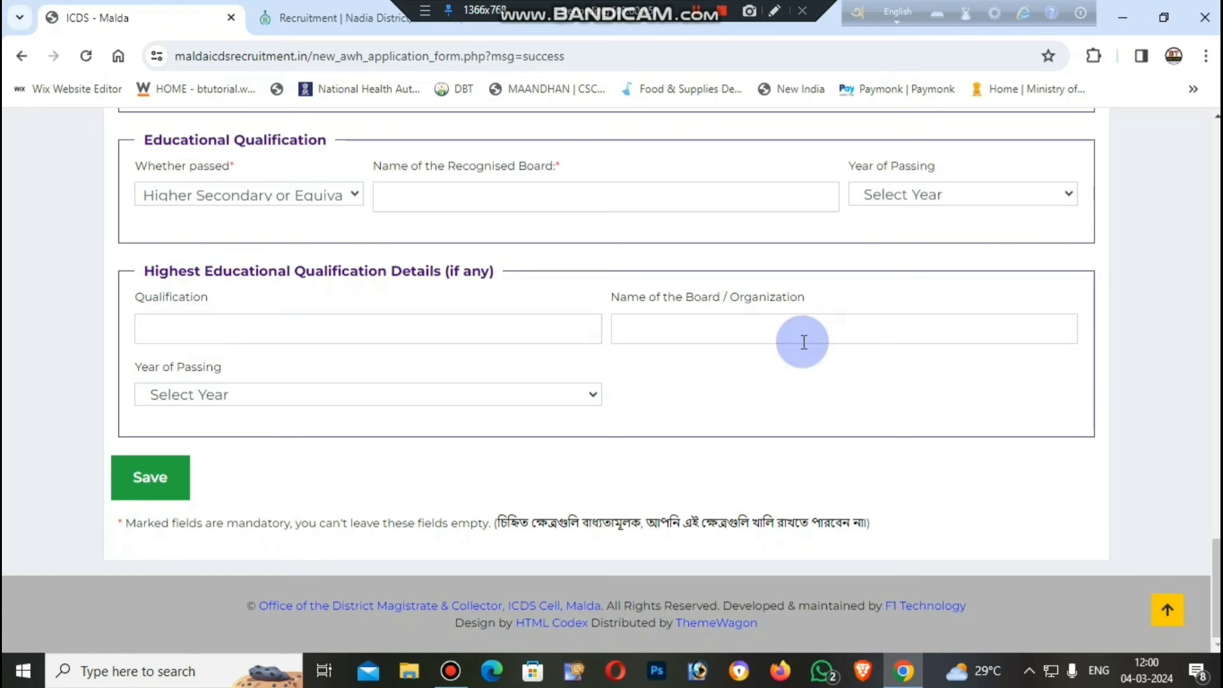
left_click(414, 400)
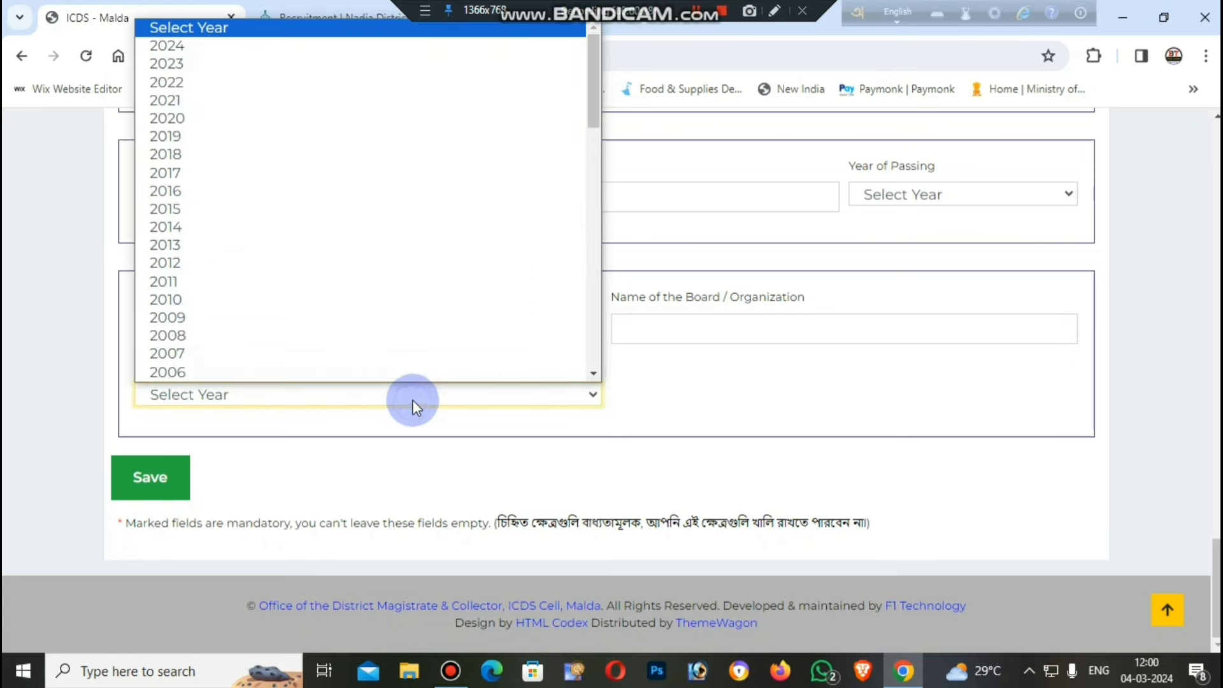
left_click(738, 428)
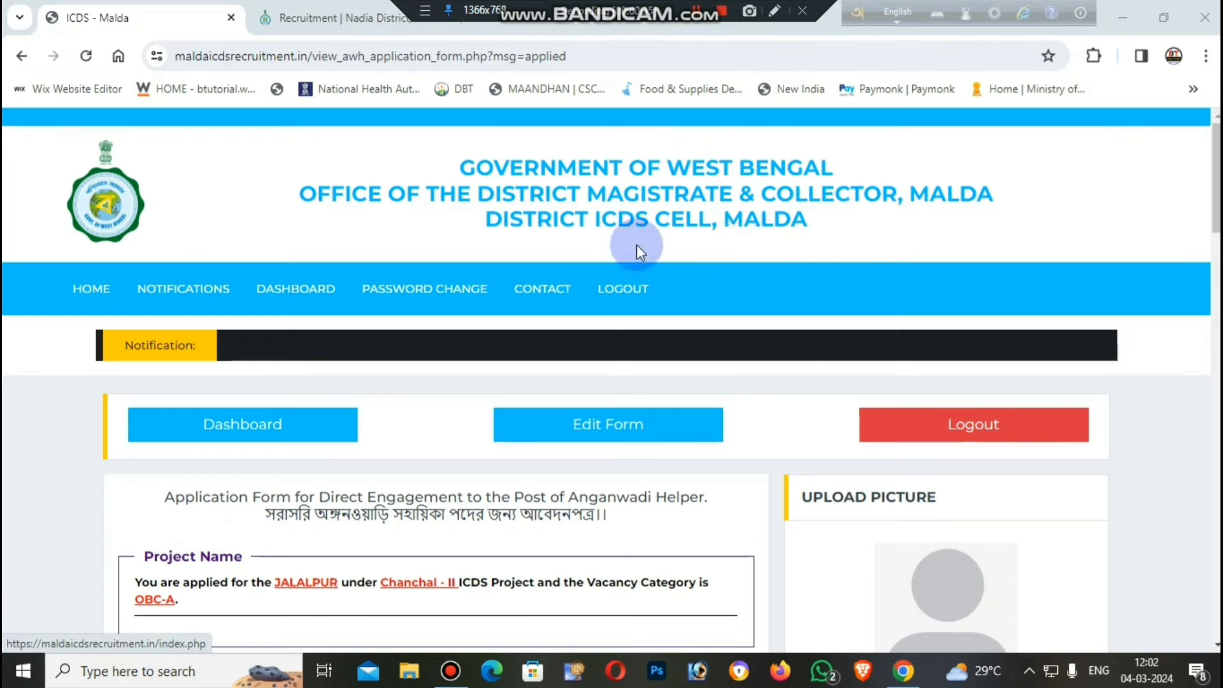
Step: Review the saved application's details and examine the size and format requirements for the picture and signature uploads
scroll(718, 251, "down", 2)
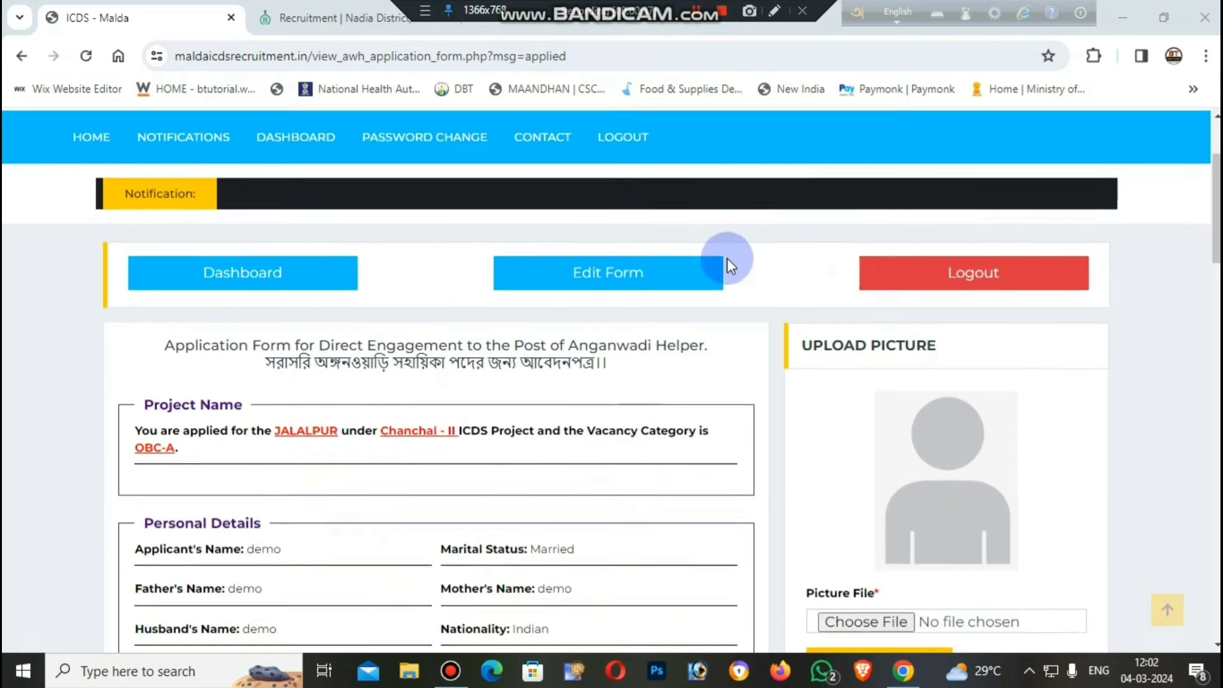
scroll(728, 258, "down", 1)
scroll(729, 259, "up", 1)
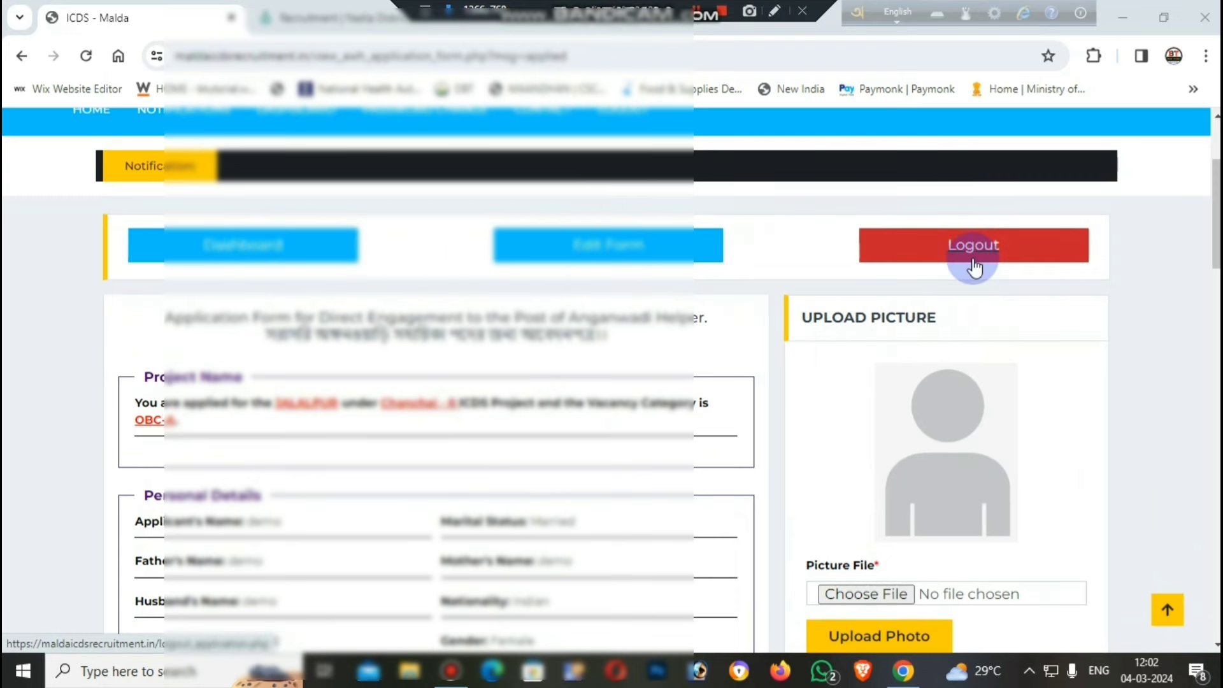
scroll(469, 377, "down", 3)
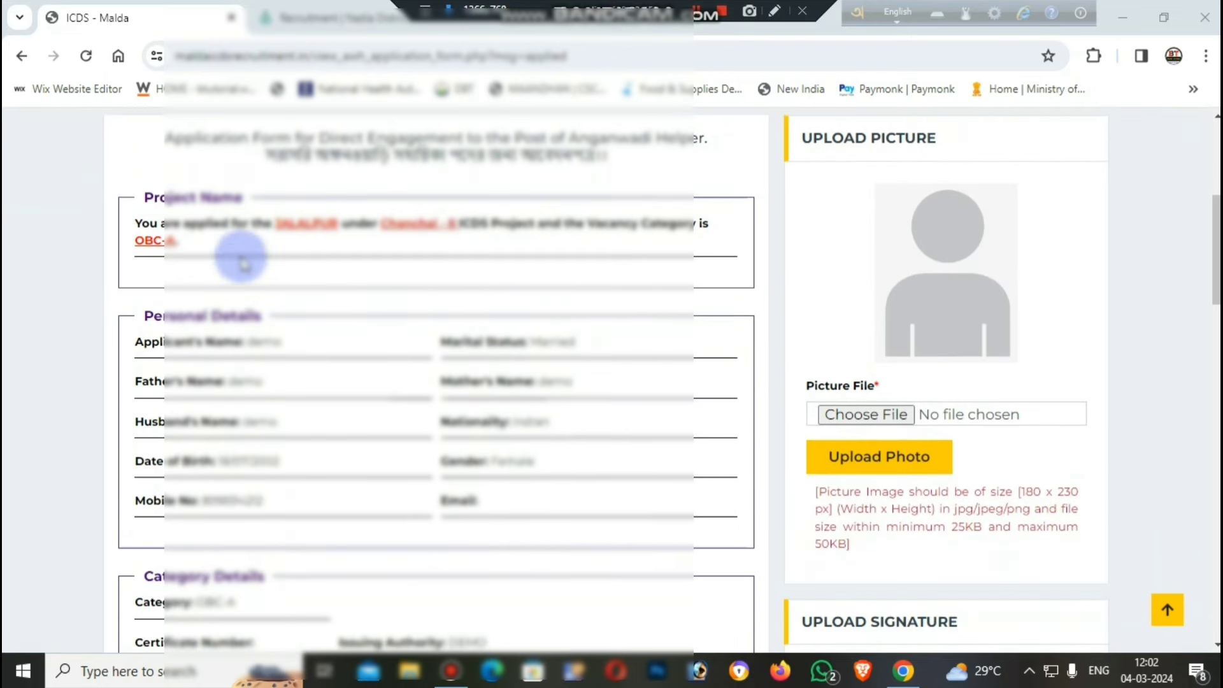
scroll(366, 268, "down", 5)
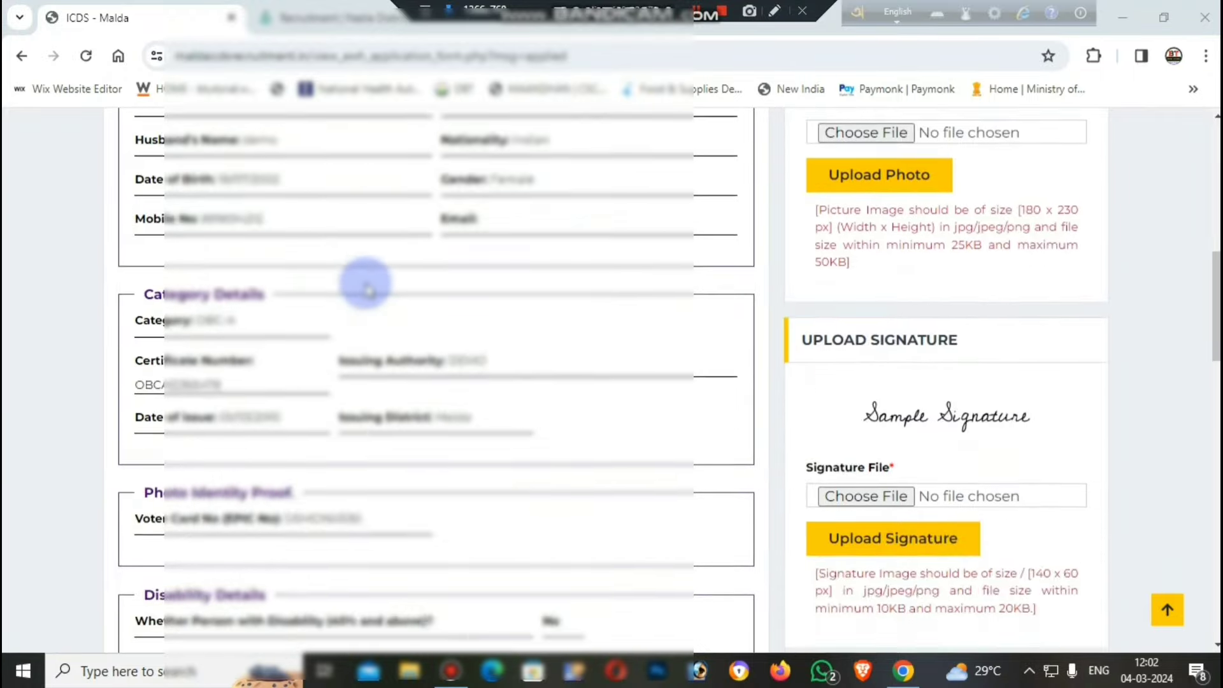
scroll(362, 282, "up", 5)
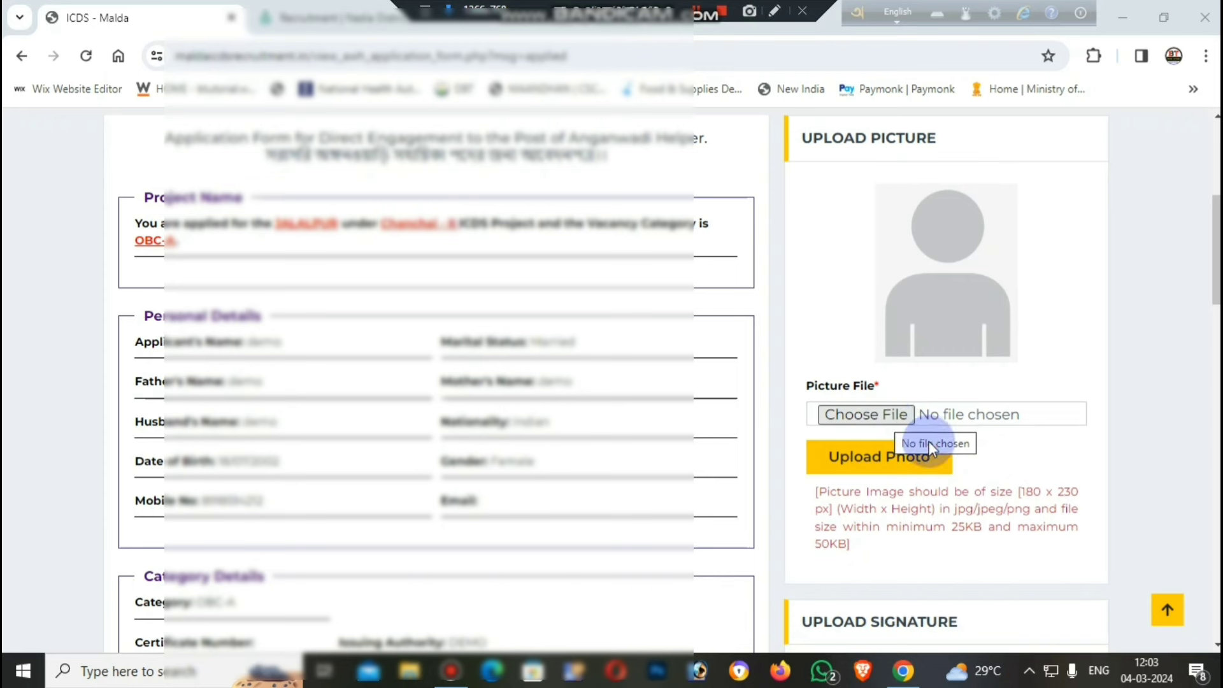
scroll(985, 322, "down", 4)
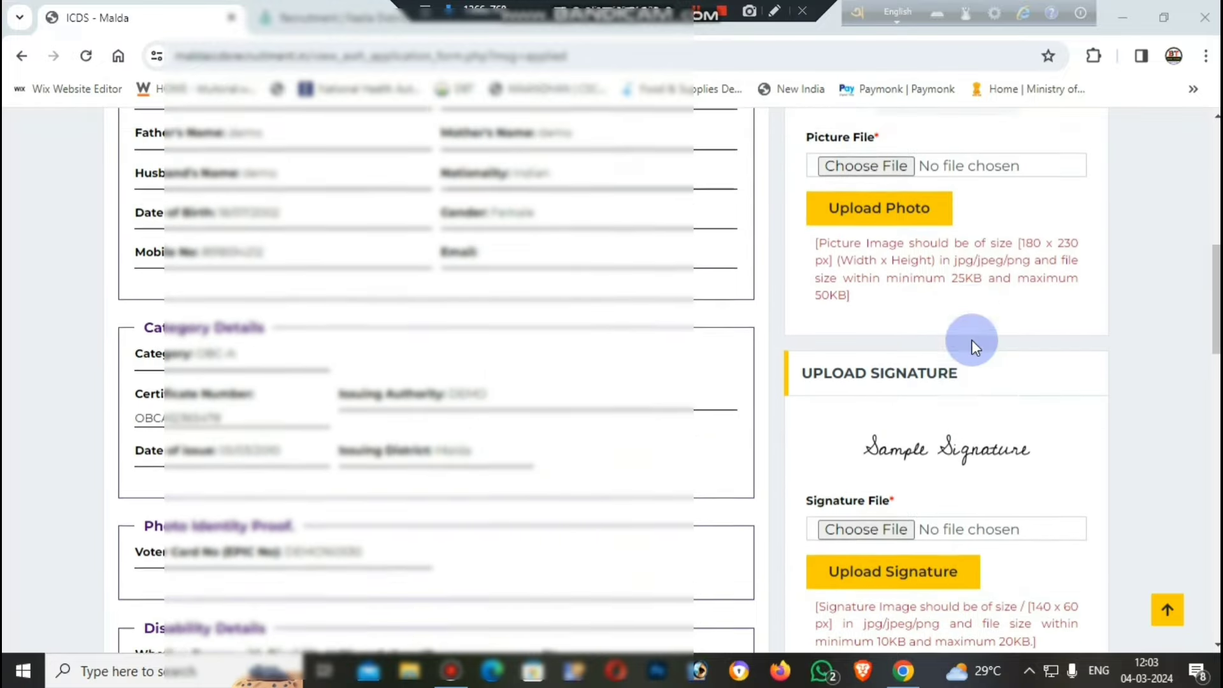
scroll(1075, 427, "down", 1)
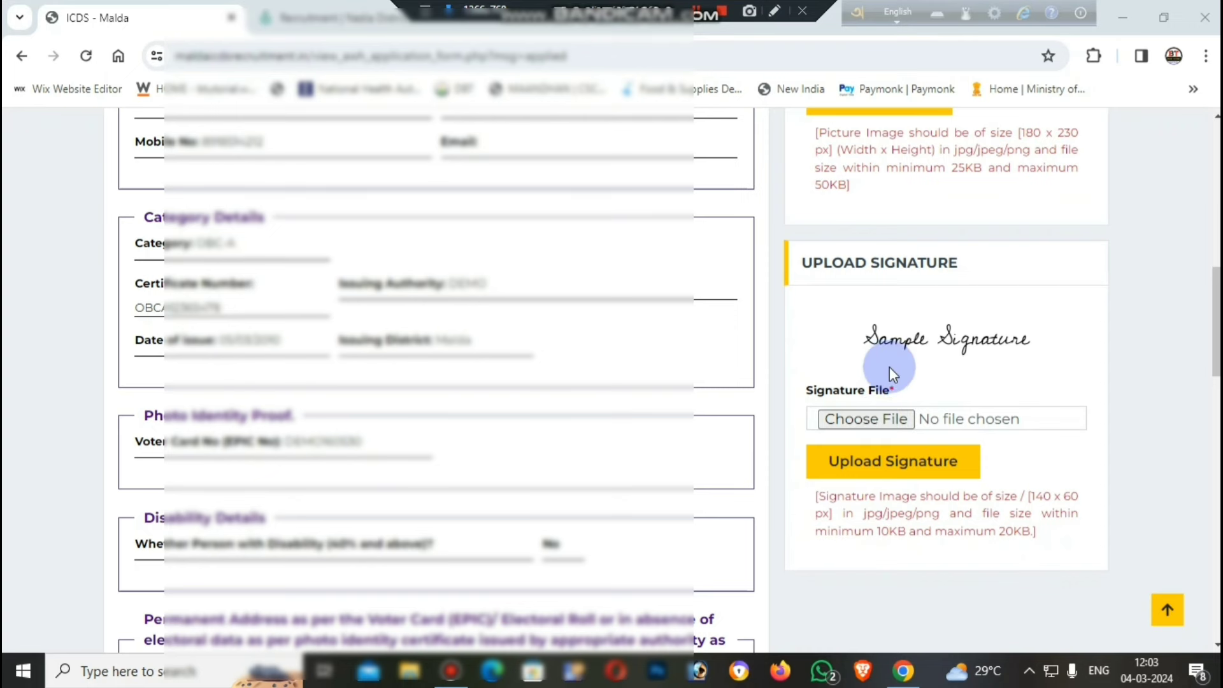
scroll(889, 365, "down", 3)
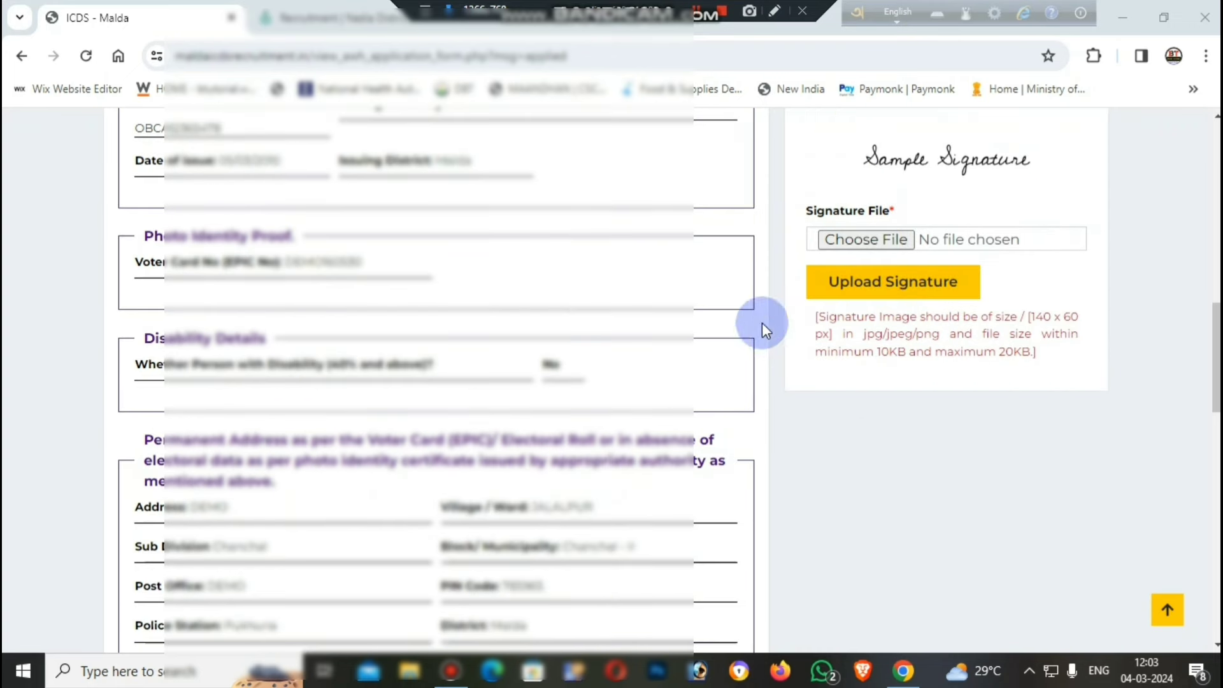
scroll(901, 191, "down", 11)
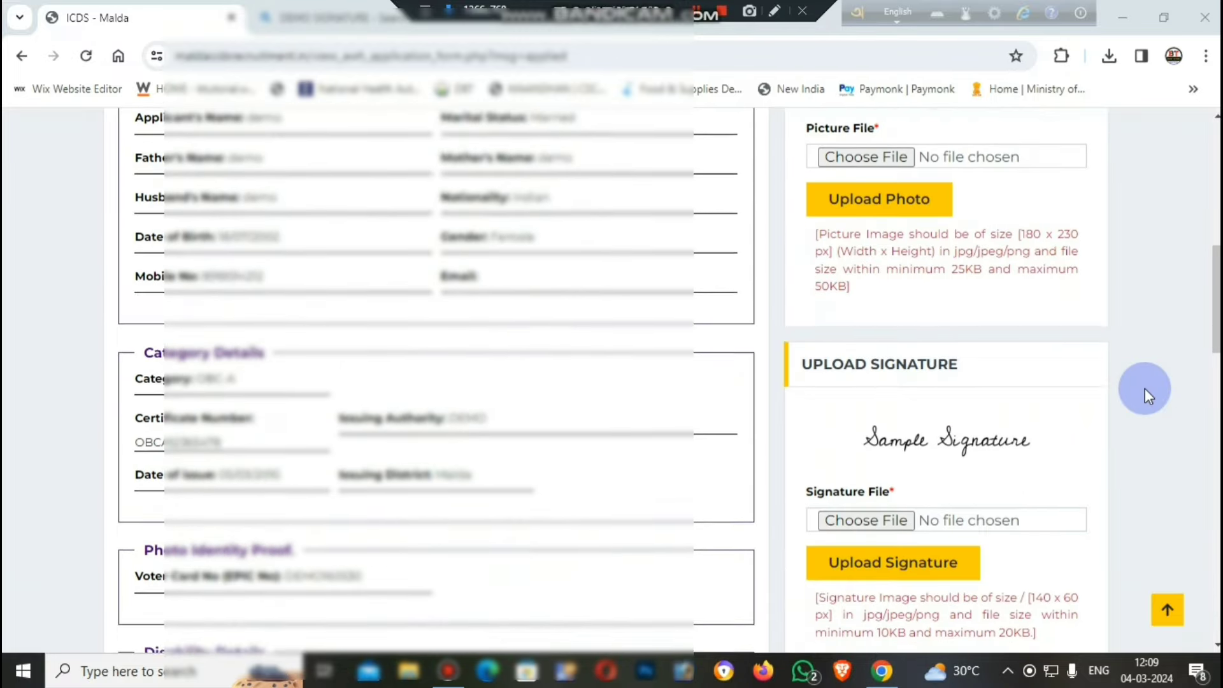
scroll(1145, 388, "down", 6)
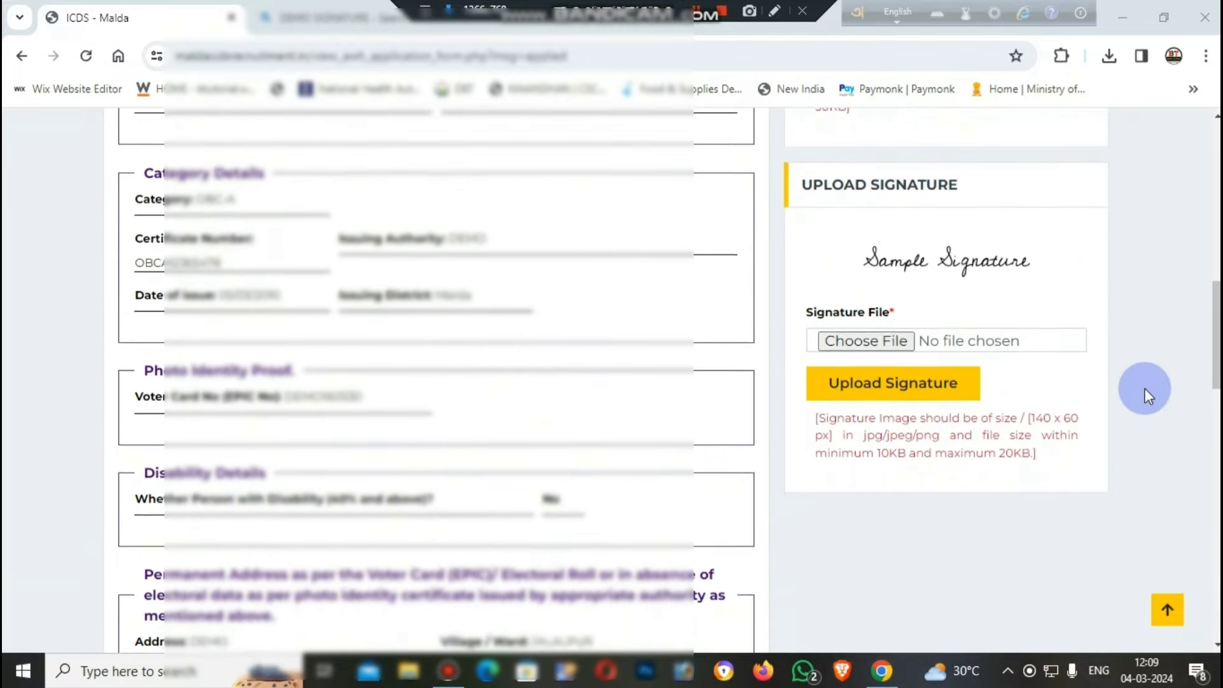
scroll(918, 336, "down", 18)
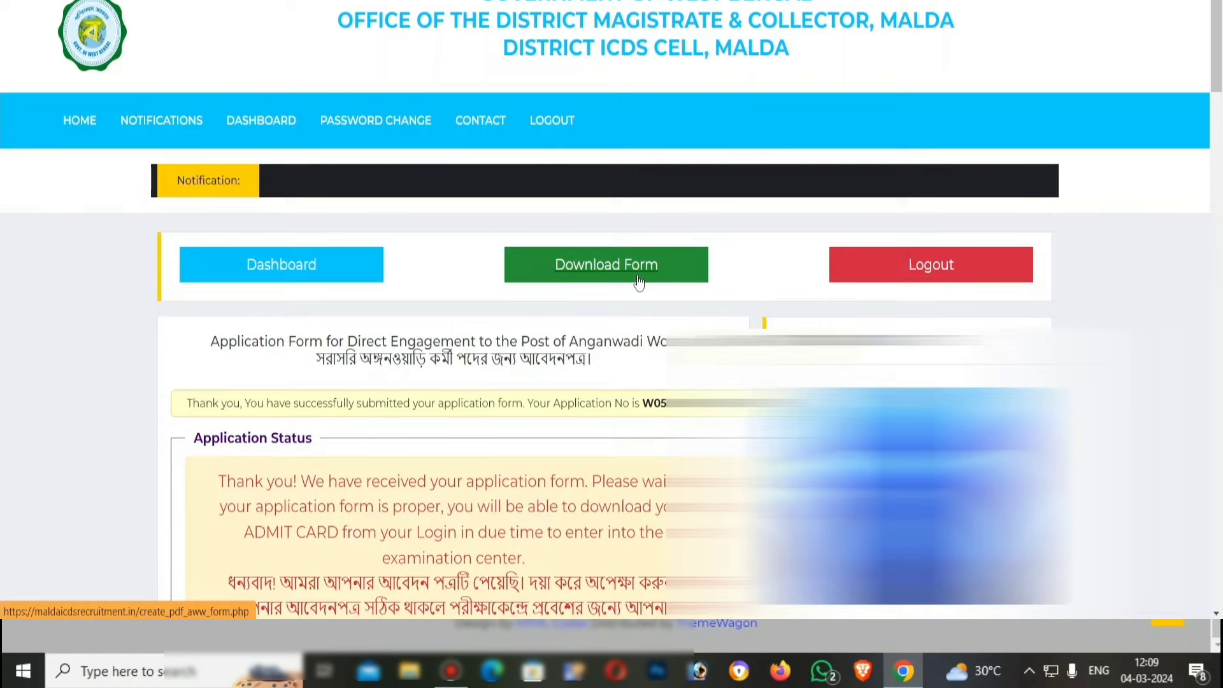
Step: Download the submitted application form and look over the resulting document
left_click(638, 280)
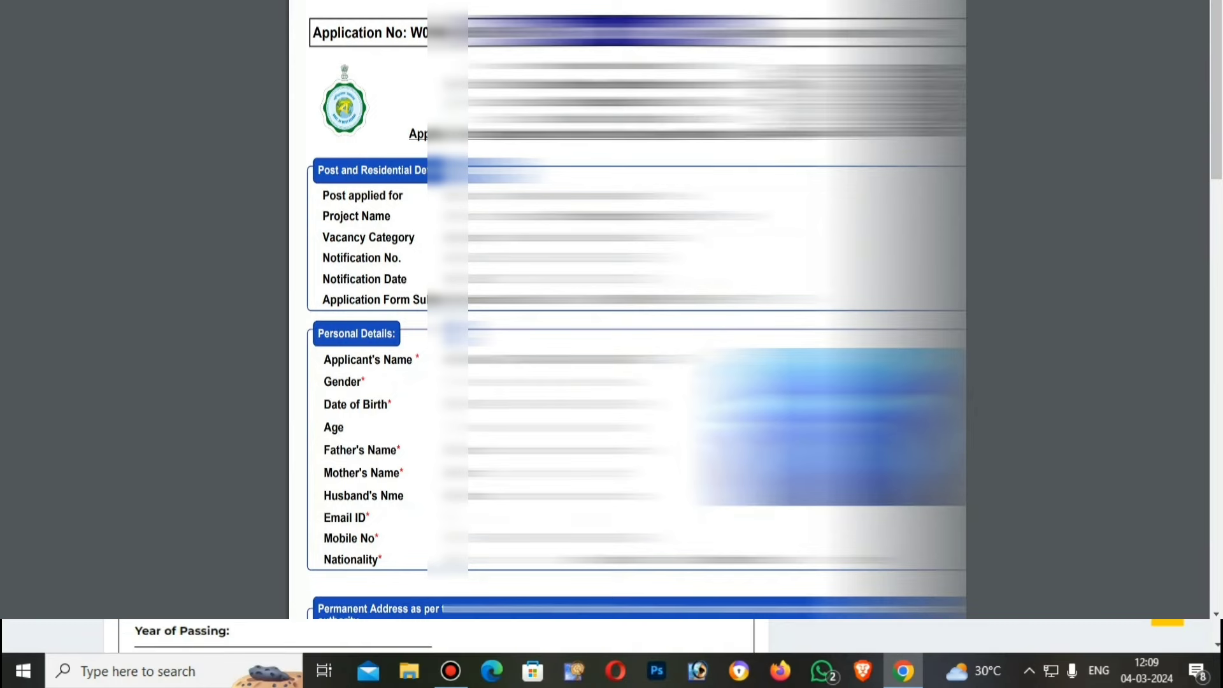
scroll(439, 635, "down", 1)
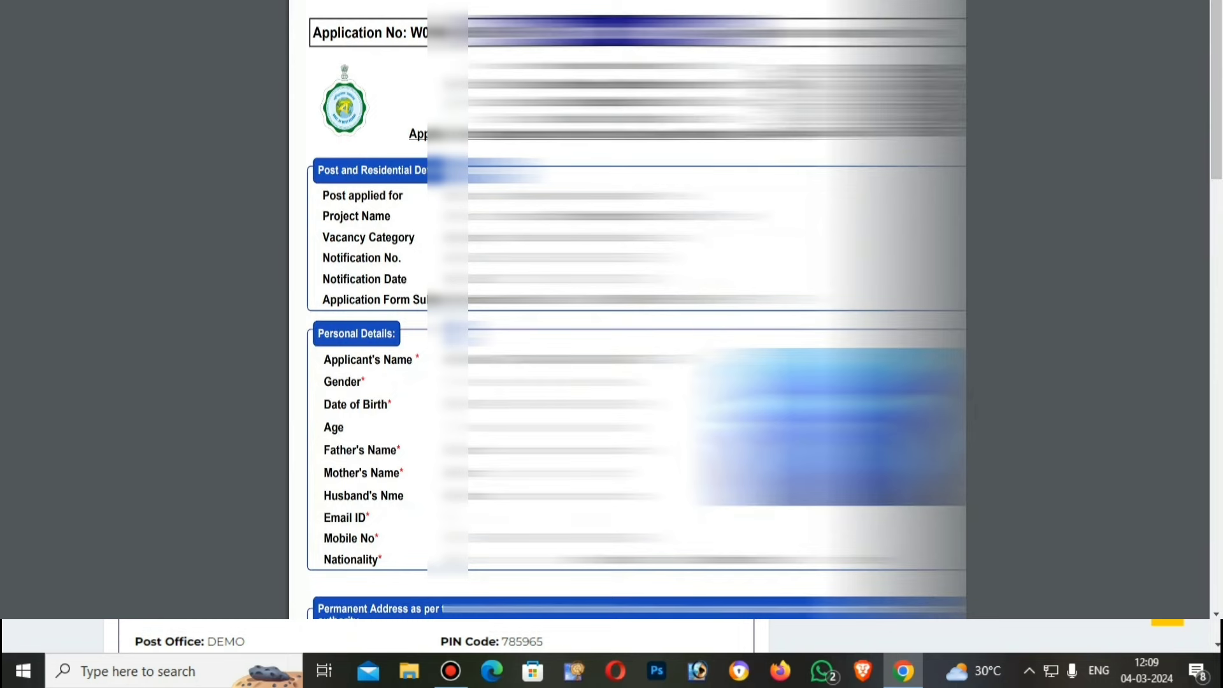
scroll(439, 636, "down", 3)
scroll(440, 635, "up", 5)
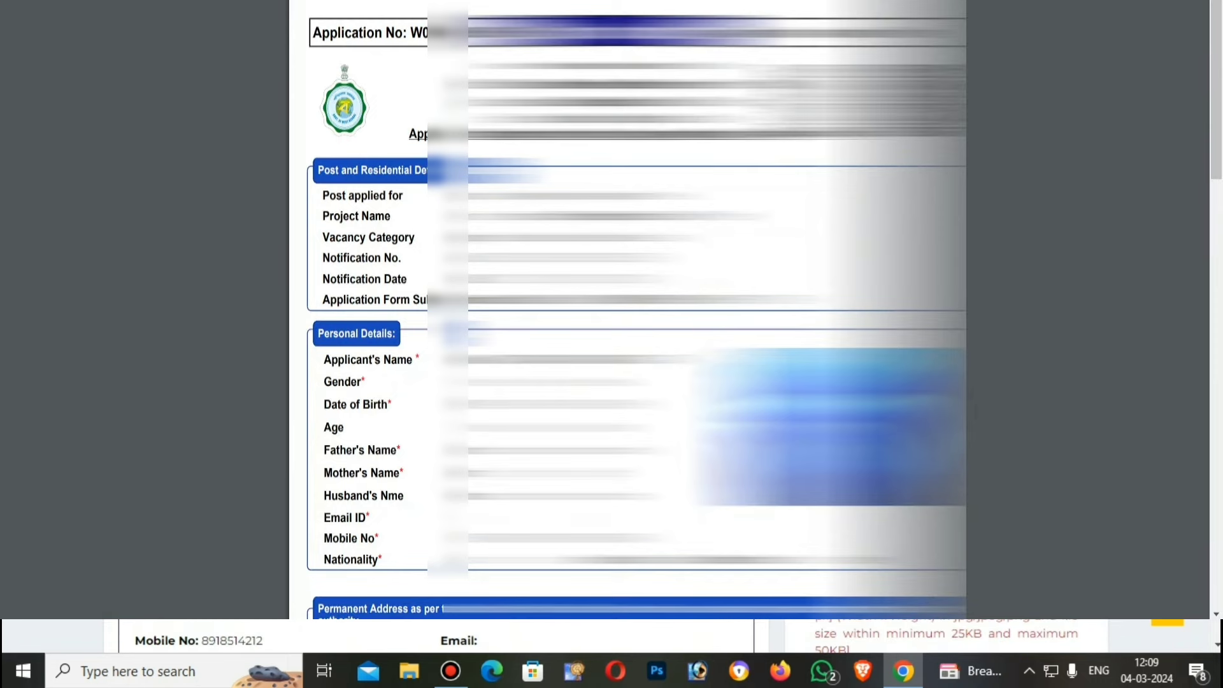